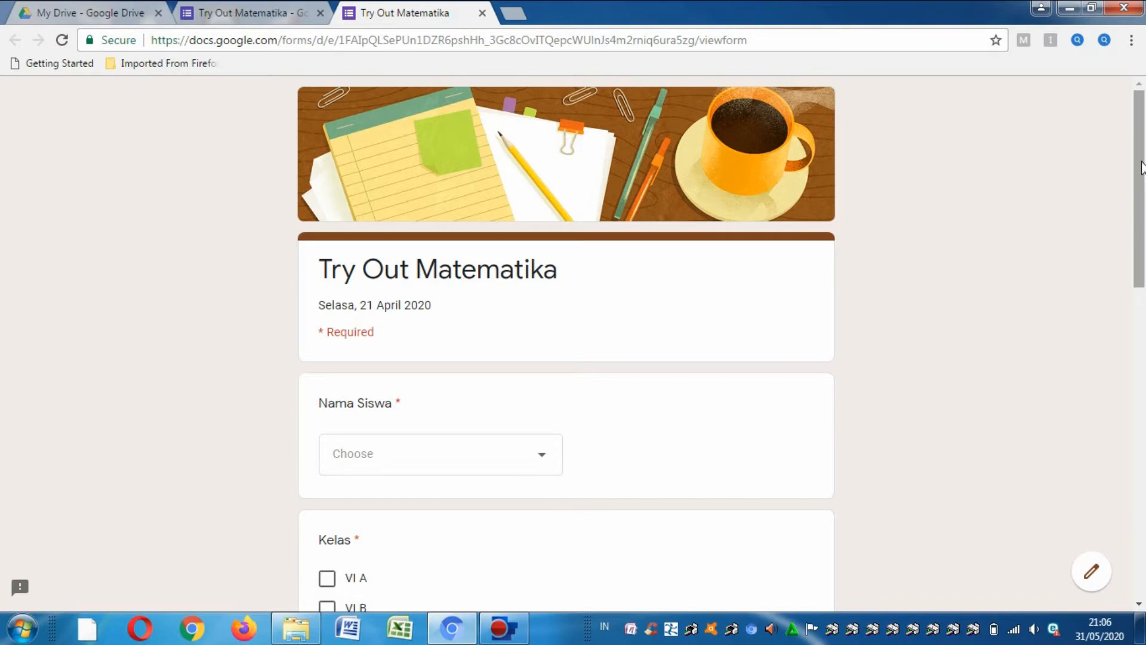
{"action": "mouse_move", "coordinate": [1141, 165]}
{"action": "left_mouse_down"}
{"action": "mouse_move", "coordinate": [1141, 188]}
{"action": "mouse_move", "coordinate": [1142, 177]}
{"action": "left_mouse_up"}
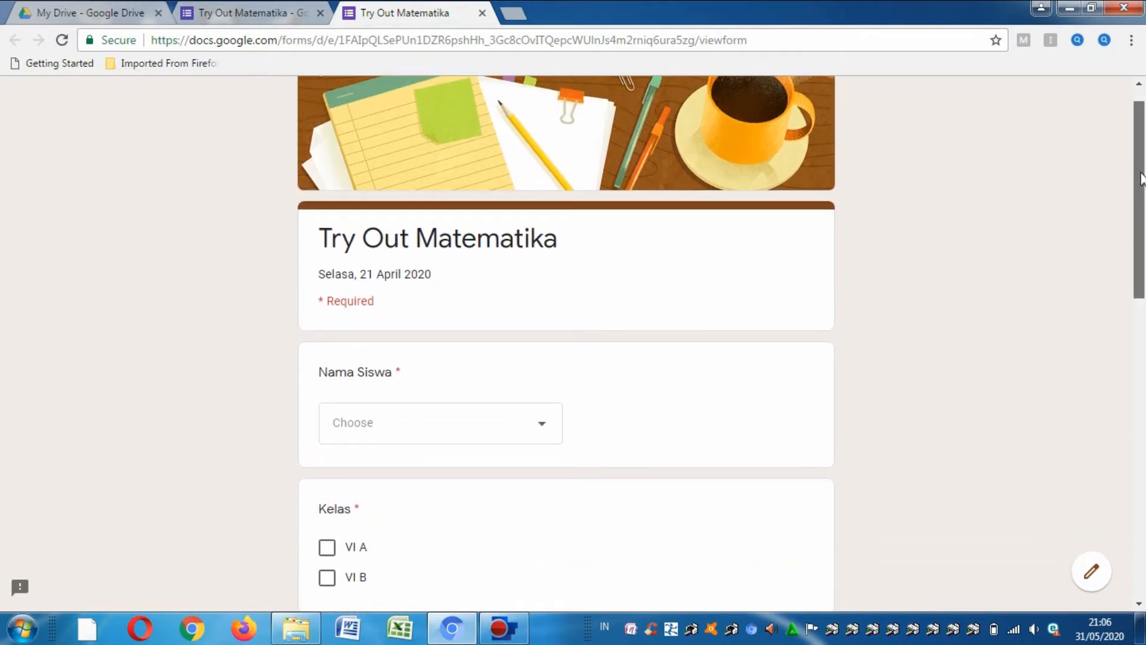
{"action": "left_click_drag", "start_coordinate": [1141, 178], "coordinate": [1142, 179]}
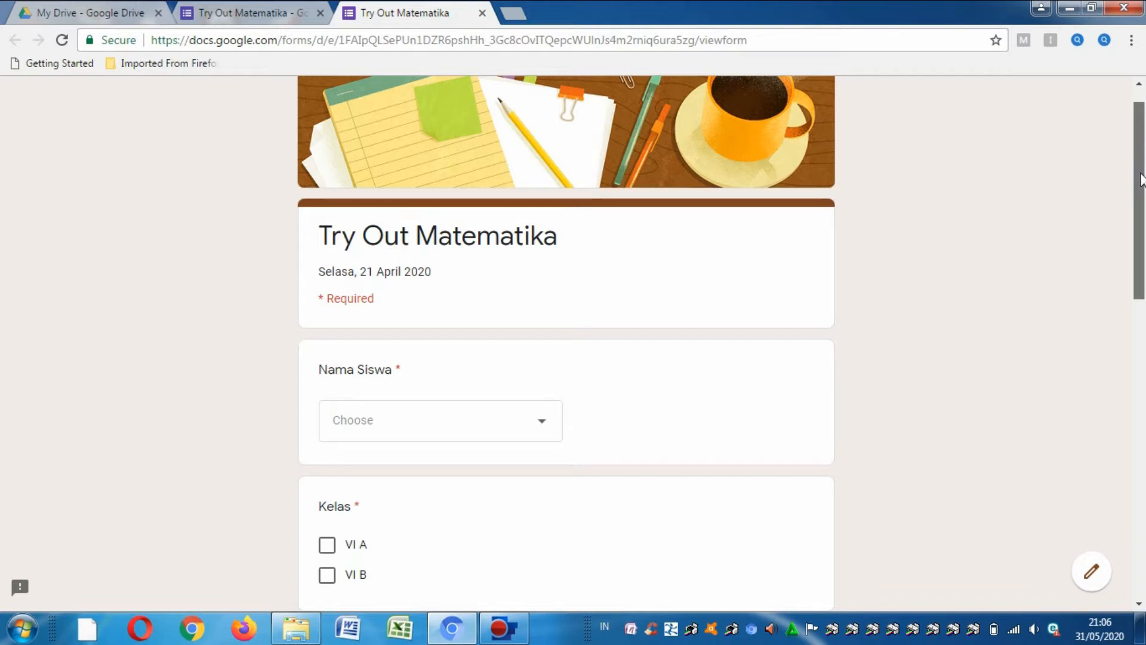
{"action": "left_click_drag", "start_coordinate": [1141, 179], "coordinate": [1141, 277]}
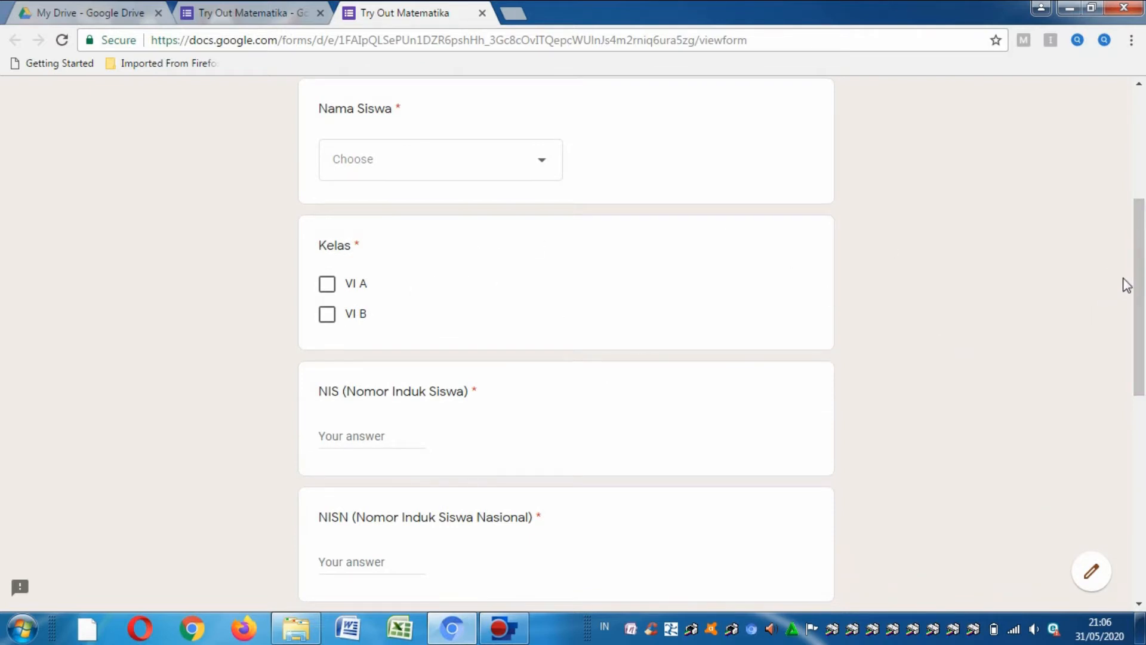
{"action": "left_click_drag", "start_coordinate": [1140, 282], "coordinate": [1140, 286]}
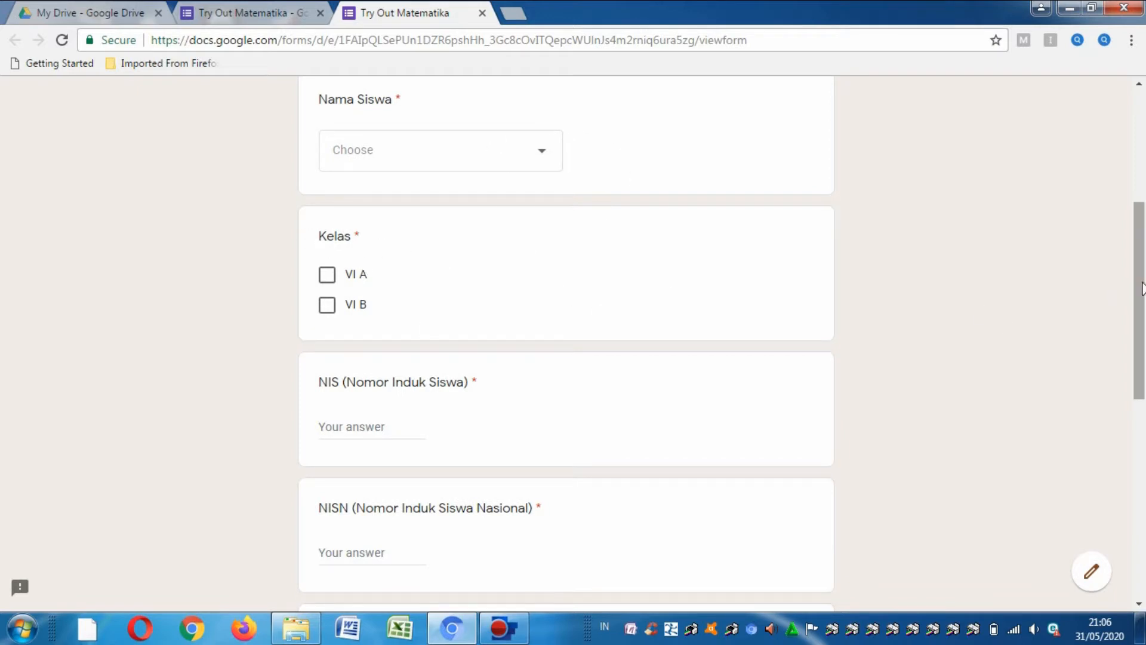
{"action": "left_click_drag", "start_coordinate": [1141, 290], "coordinate": [1142, 352]}
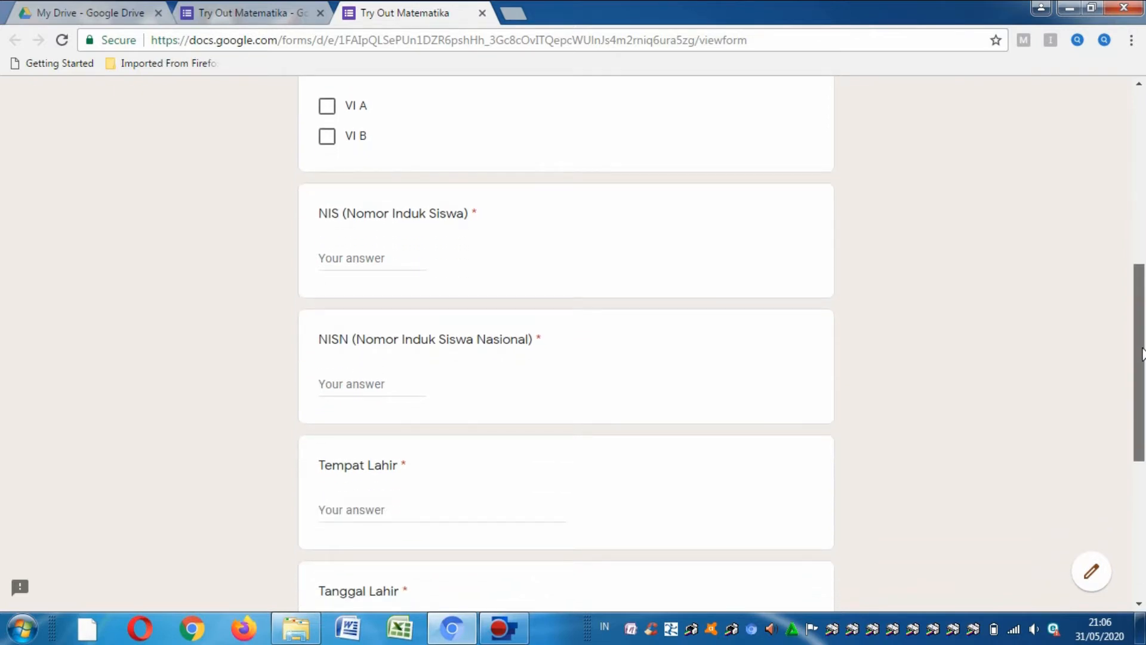
{"action": "left_click_drag", "start_coordinate": [1141, 353], "coordinate": [1141, 362]}
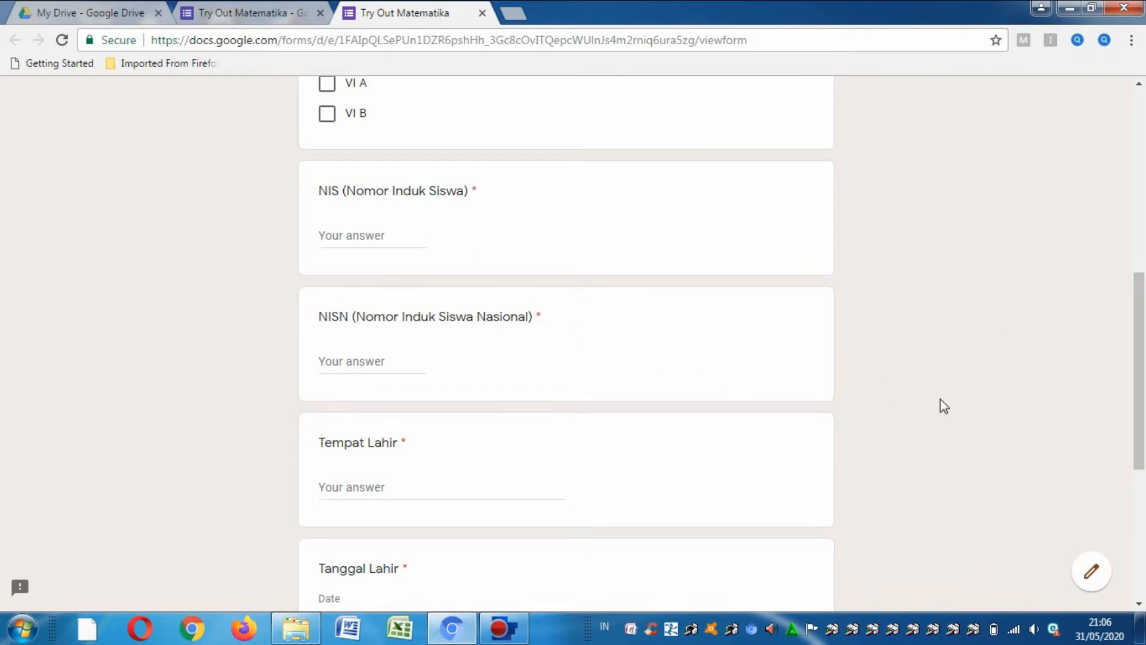
{"action": "left_click_drag", "start_coordinate": [1140, 358], "coordinate": [1140, 412]}
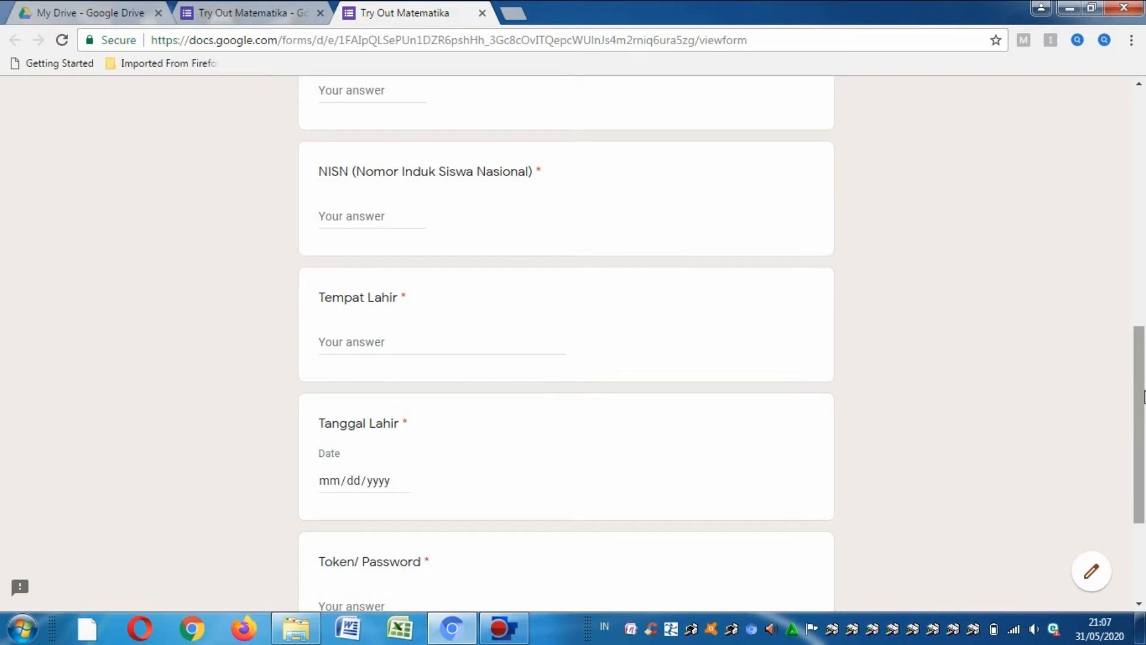
{"action": "left_click_drag", "start_coordinate": [1143, 397], "coordinate": [1142, 440]}
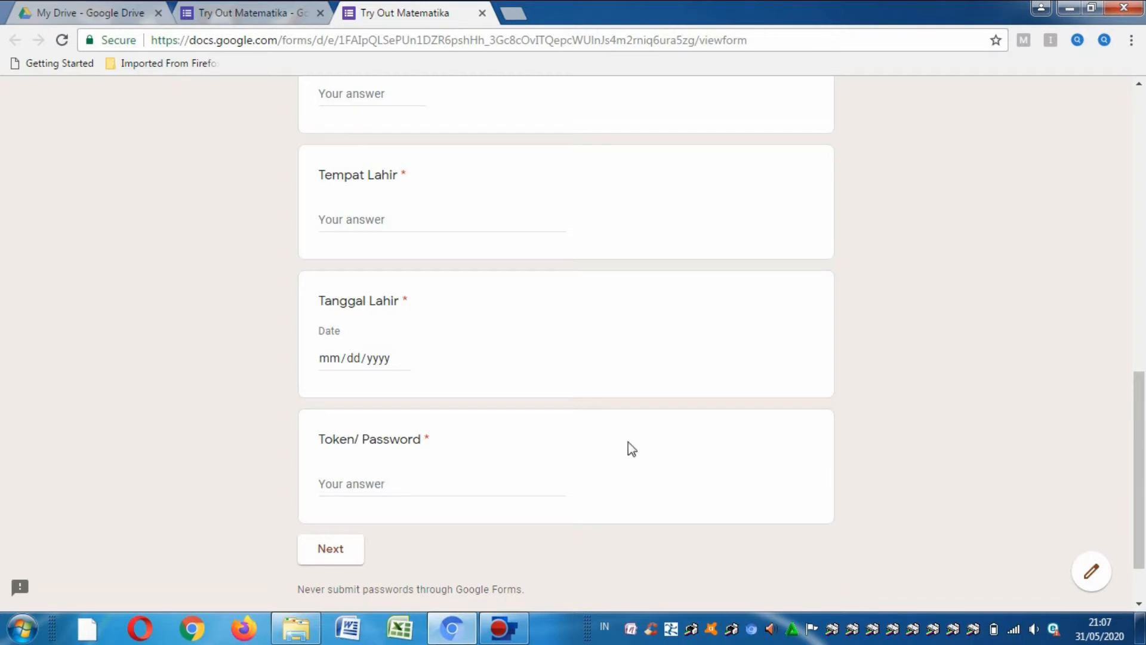
{"action": "left_click_drag", "start_coordinate": [1145, 409], "coordinate": [1145, 458]}
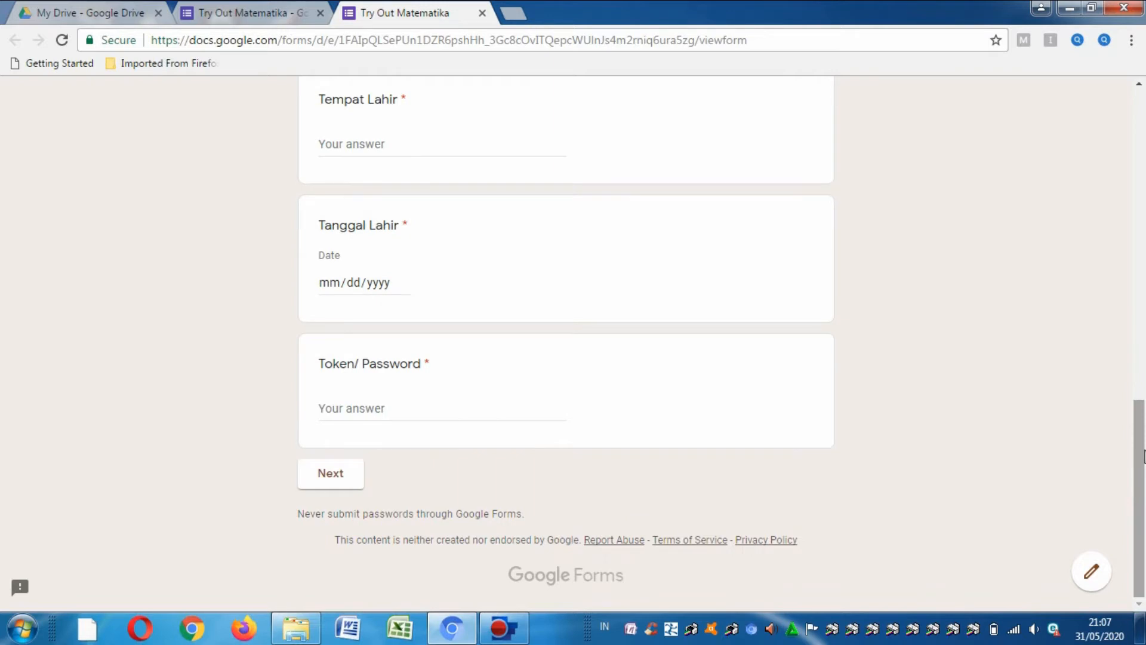
{"action": "mouse_move", "coordinate": [1145, 457]}
{"action": "left_mouse_down"}
{"action": "mouse_move", "coordinate": [1145, 404]}
{"action": "mouse_move", "coordinate": [1141, 466]}
{"action": "left_mouse_up"}
{"action": "mouse_move", "coordinate": [1144, 489]}
{"action": "left_mouse_down"}
{"action": "mouse_move", "coordinate": [1144, 228]}
{"action": "mouse_move", "coordinate": [1145, 490]}
{"action": "left_mouse_up"}
{"action": "left_click_drag", "start_coordinate": [1141, 490], "coordinate": [1144, 224]}
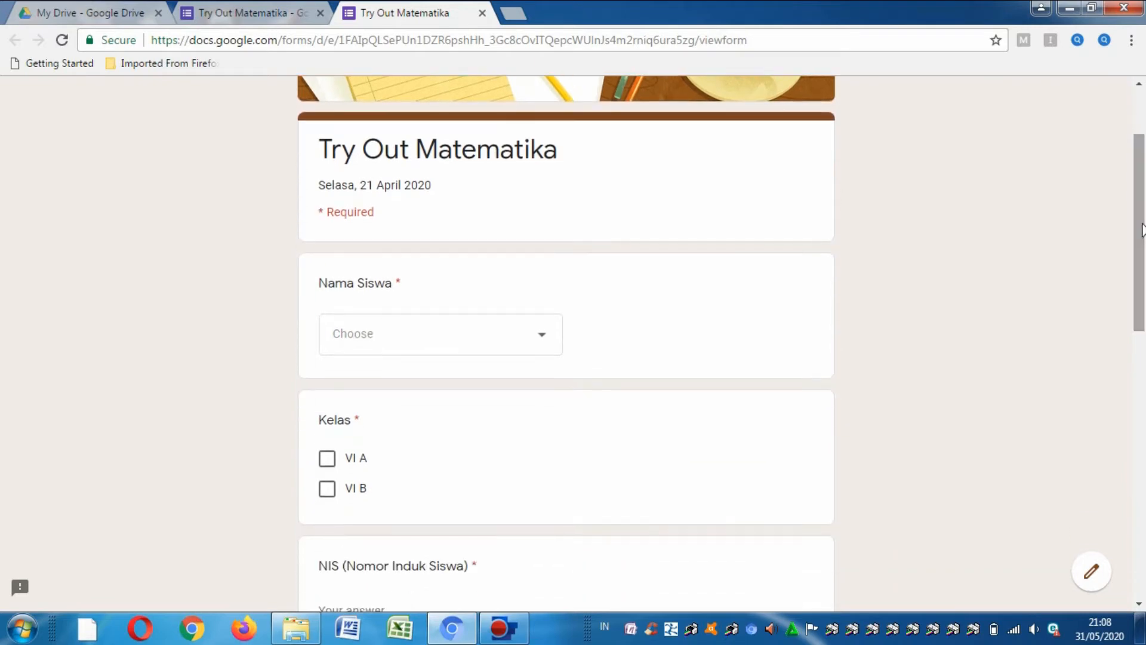
- Pick a student from the Nama Siswa dropdown and mark the class as VI A
{"action": "left_click", "coordinate": [543, 347]}
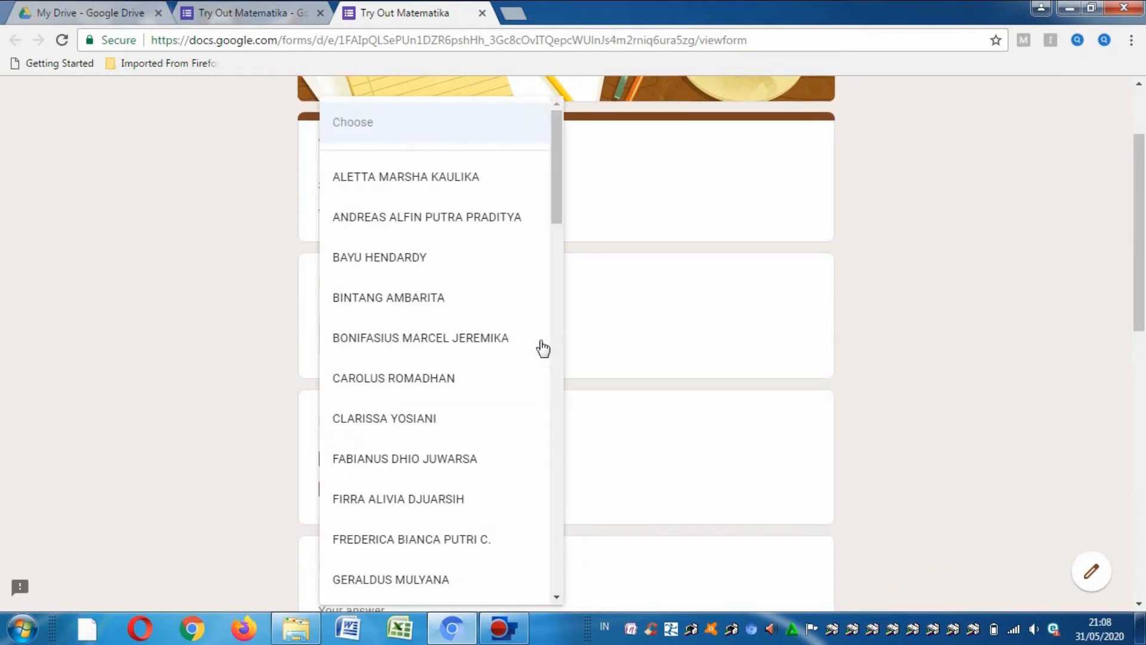
{"action": "left_click", "coordinate": [394, 308]}
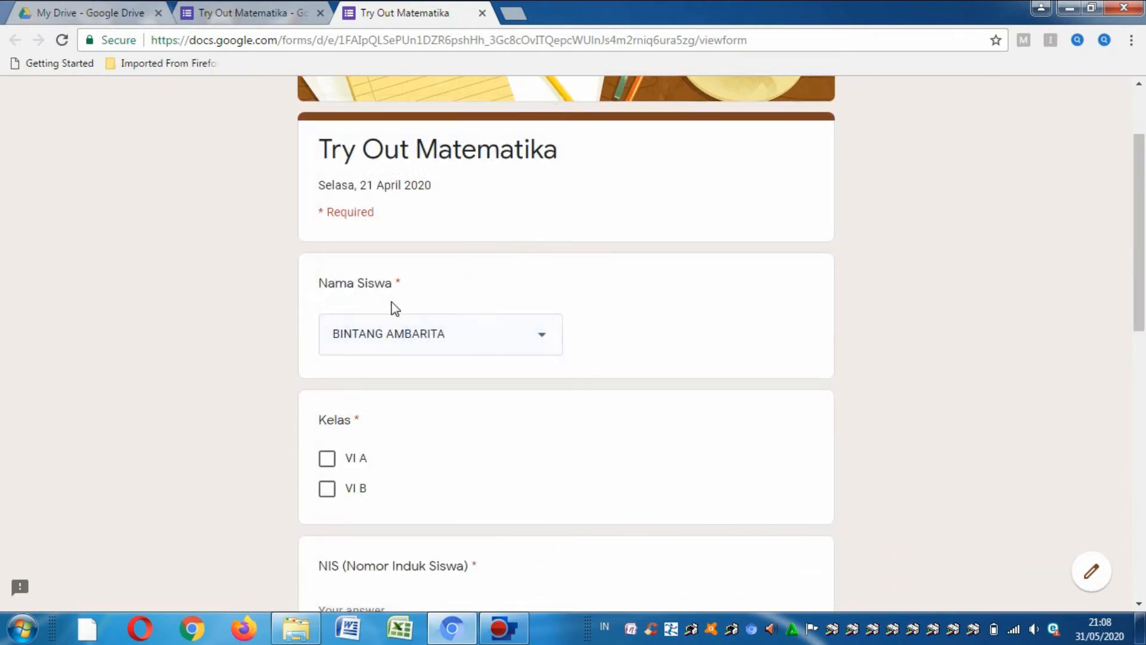
{"action": "left_click", "coordinate": [326, 458]}
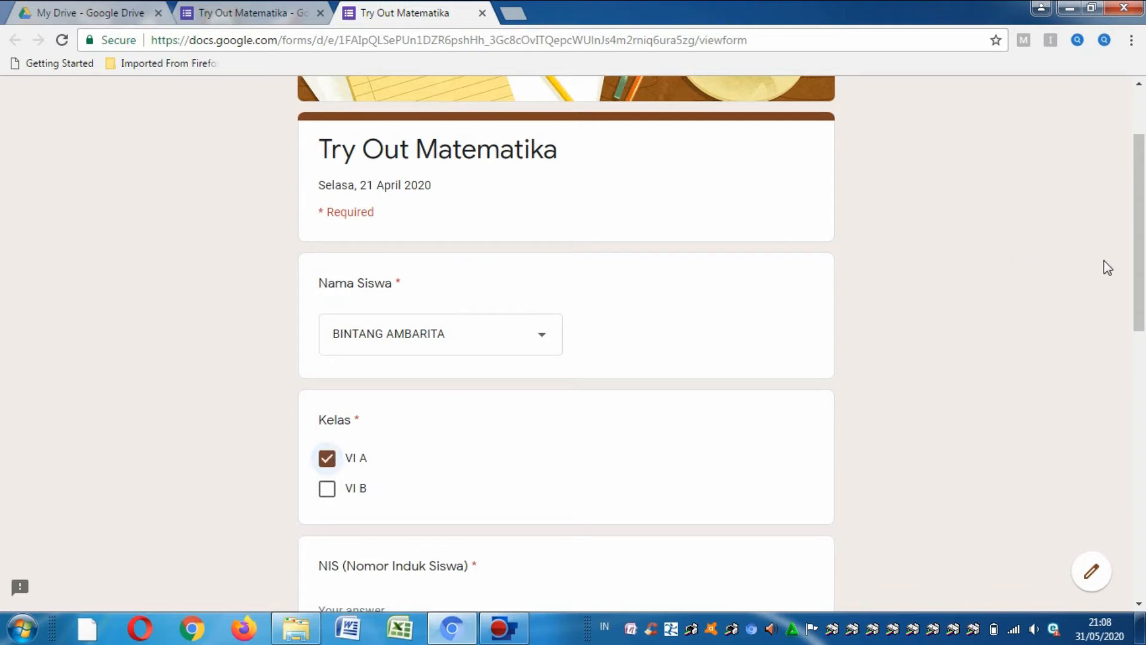
{"action": "left_click_drag", "start_coordinate": [1140, 263], "coordinate": [1139, 413]}
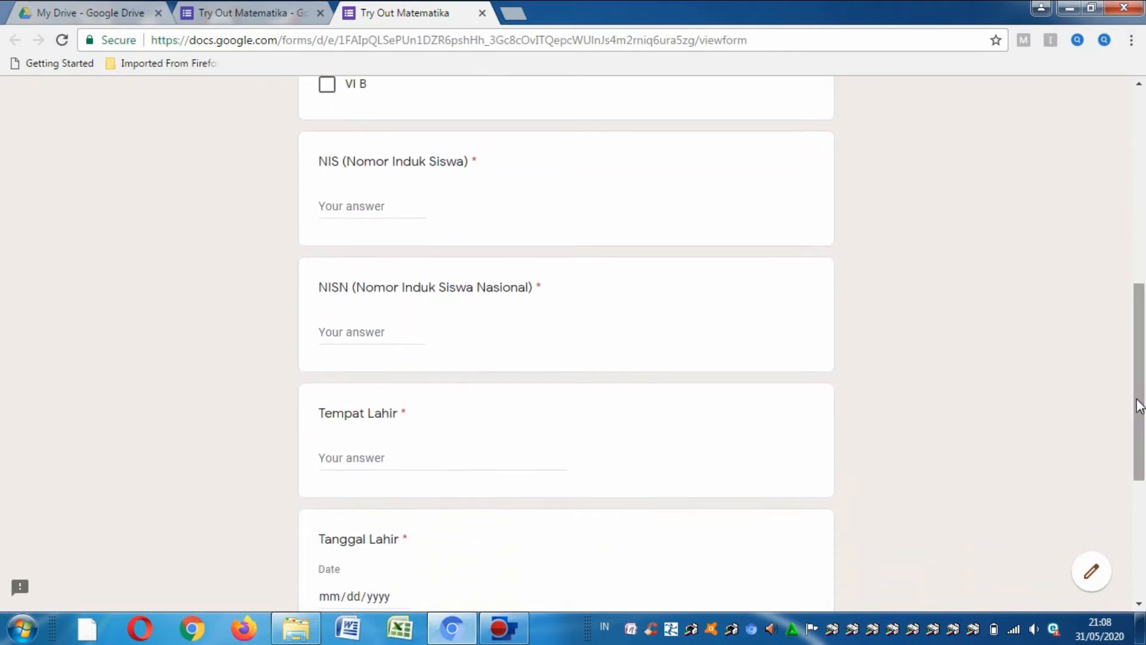
- Answer NIS with 1234, NISN with 4321, and Tempat Lahir with Jakarta
{"action": "left_click", "coordinate": [348, 212]}
{"action": "type", "text": "12"}
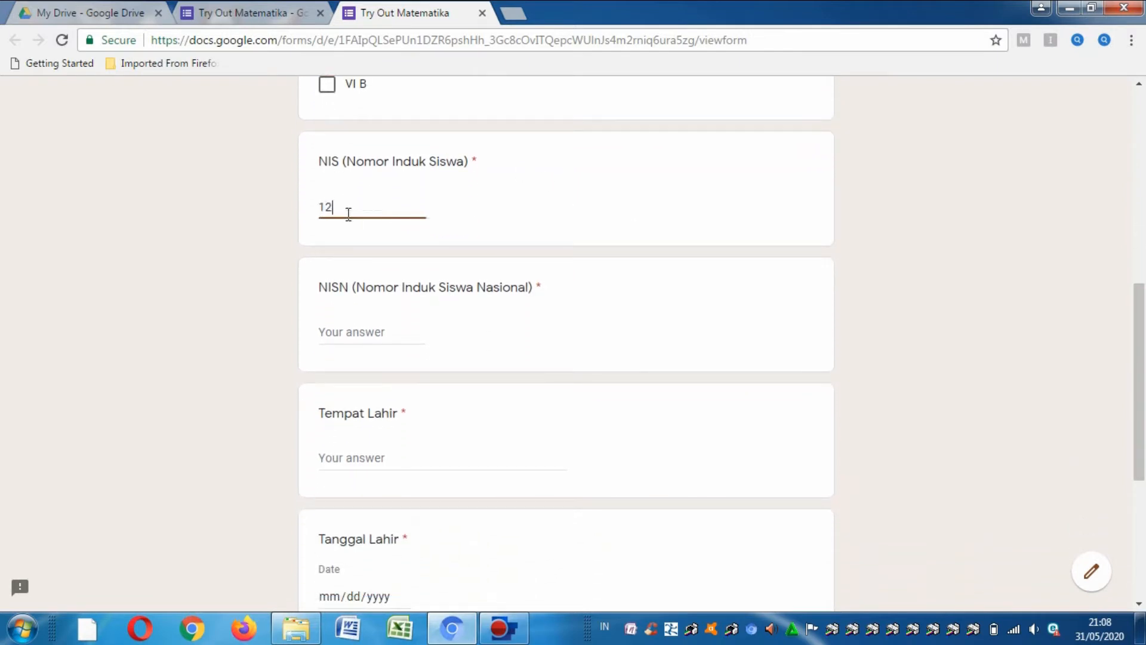
{"action": "type", "text": "34"}
{"action": "left_click", "coordinate": [342, 334]}
{"action": "type", "text": "4321"}
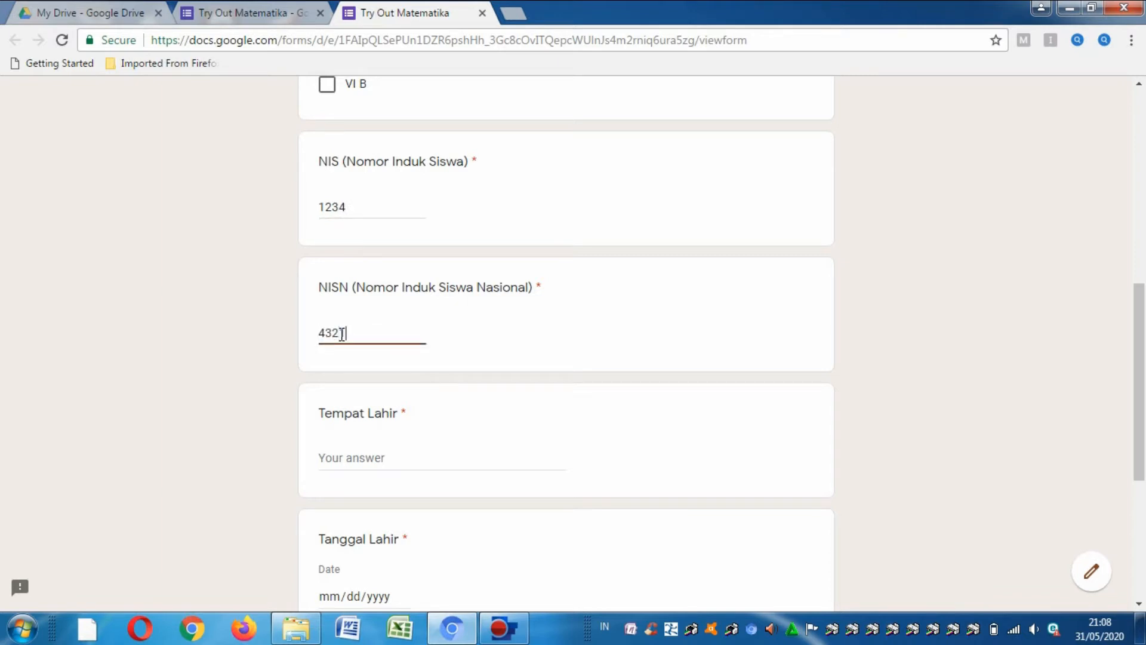
{"action": "left_click", "coordinate": [341, 458]}
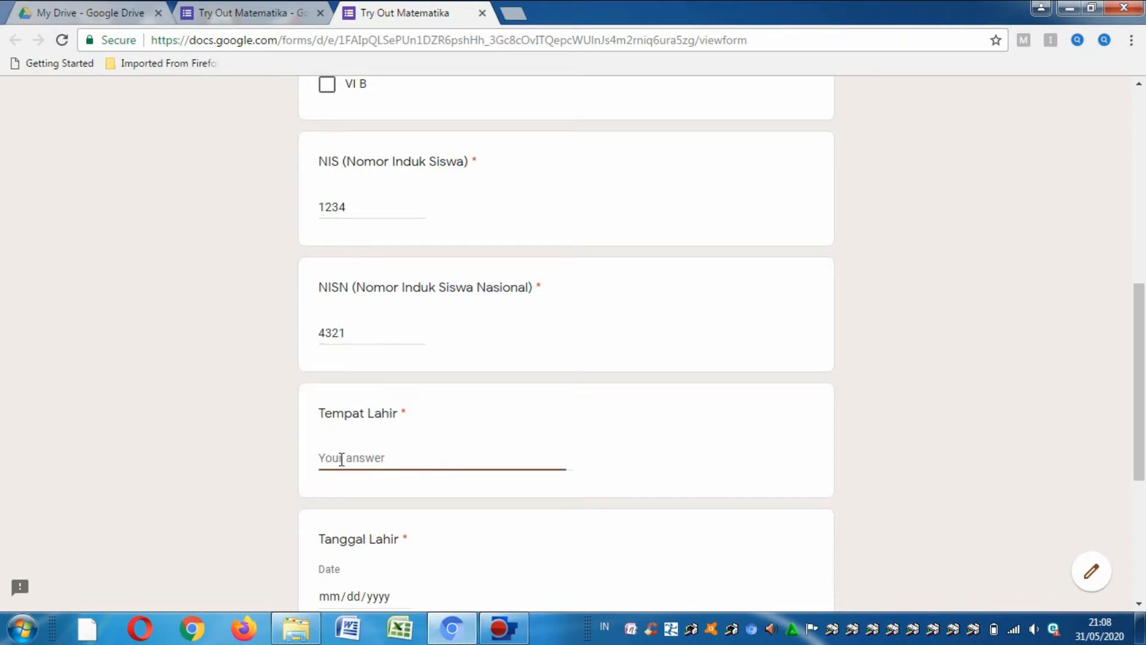
{"action": "type", "text": "Jakarta"}
{"action": "scroll", "coordinate": [1143, 338], "scroll_direction": "down", "scroll_amount": 4}
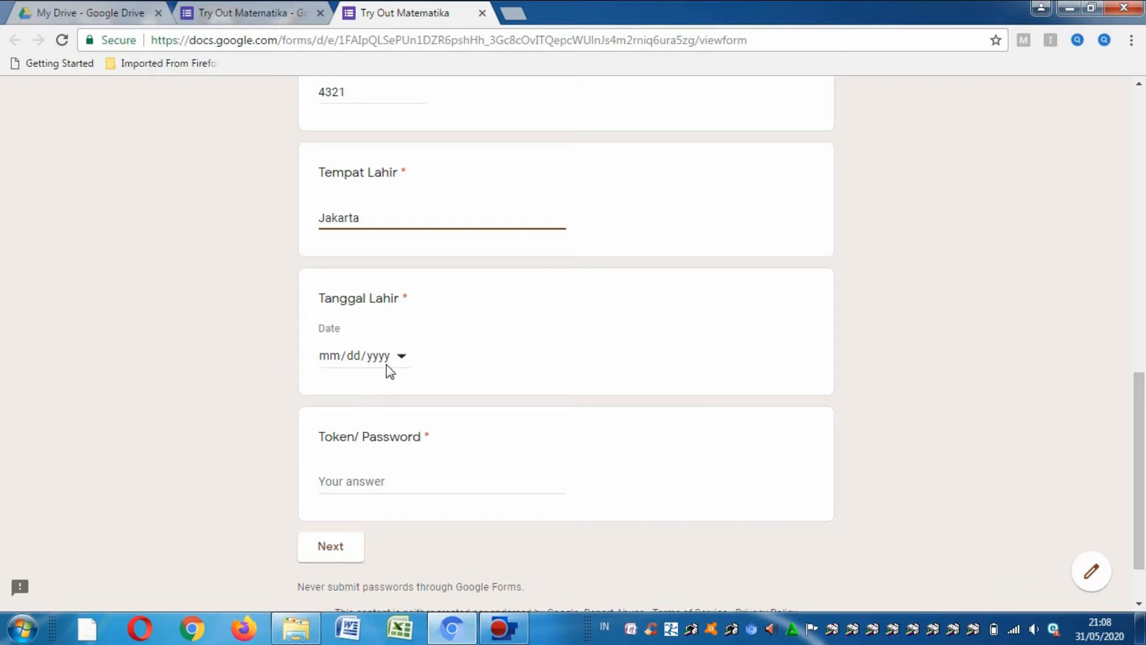
- Pick 11 July 2018 in the Tanggal Lahir calendar, giving 07/11/2018
{"action": "left_click", "coordinate": [401, 357]}
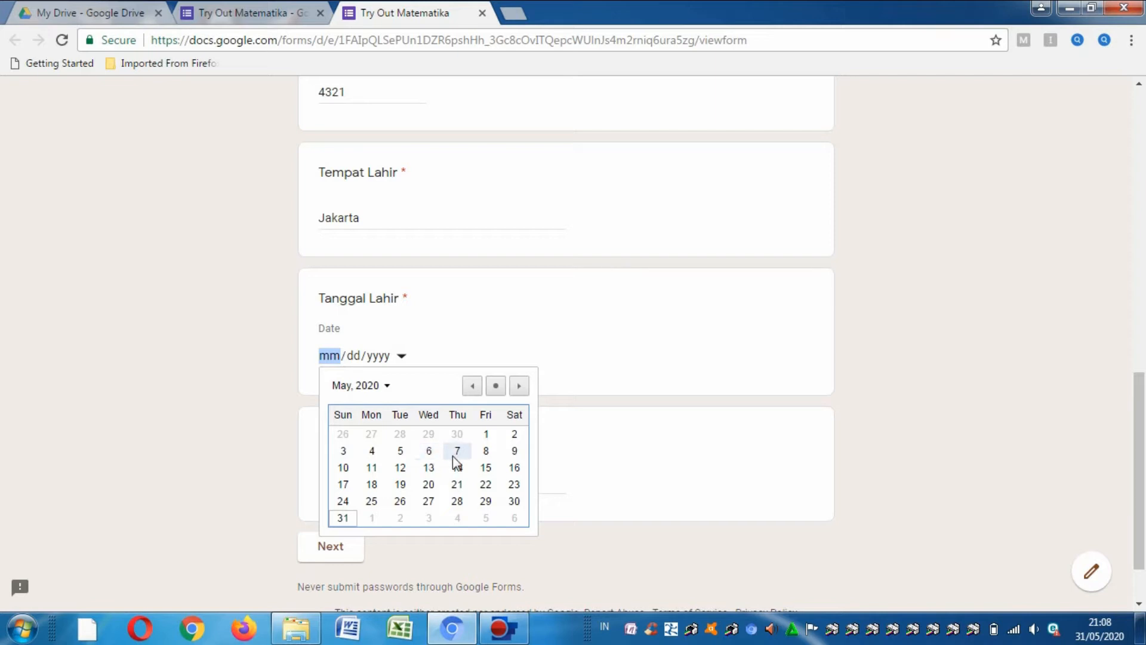
{"action": "left_click", "coordinate": [472, 386]}
{"action": "triple_click", "coordinate": [471, 386]}
{"action": "triple_click", "coordinate": [471, 386]}
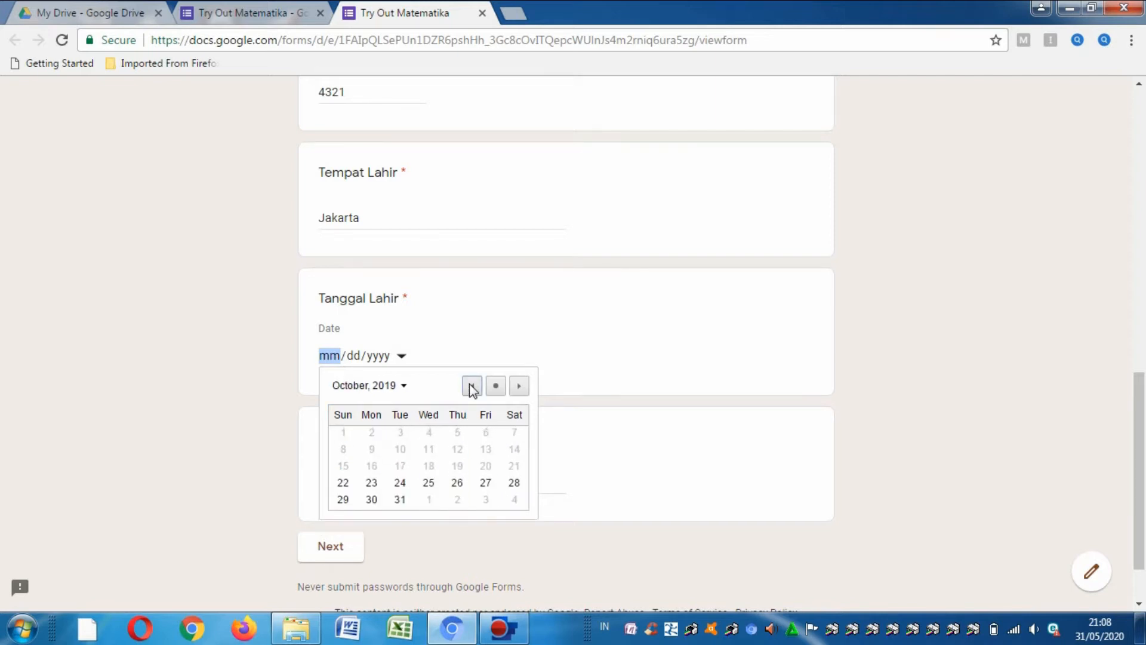
{"action": "double_click", "coordinate": [472, 386]}
{"action": "triple_click", "coordinate": [471, 386]}
{"action": "triple_click", "coordinate": [472, 386]}
{"action": "triple_click", "coordinate": [472, 386]}
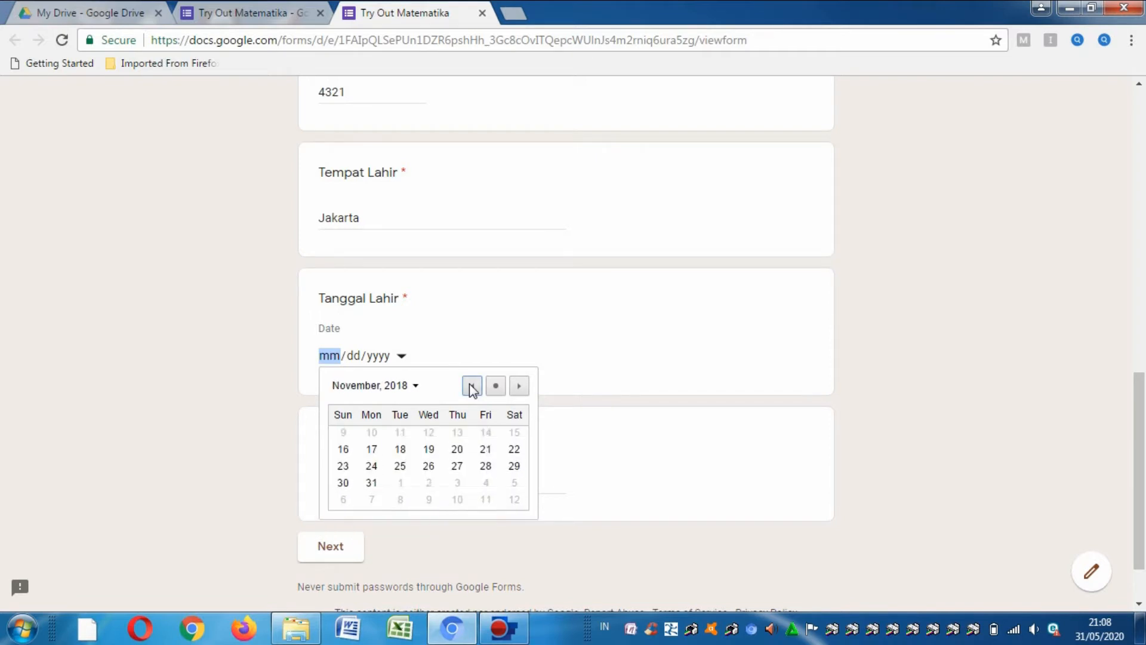
{"action": "left_click", "coordinate": [471, 386]}
{"action": "double_click", "coordinate": [471, 386]}
{"action": "left_click", "coordinate": [471, 386]}
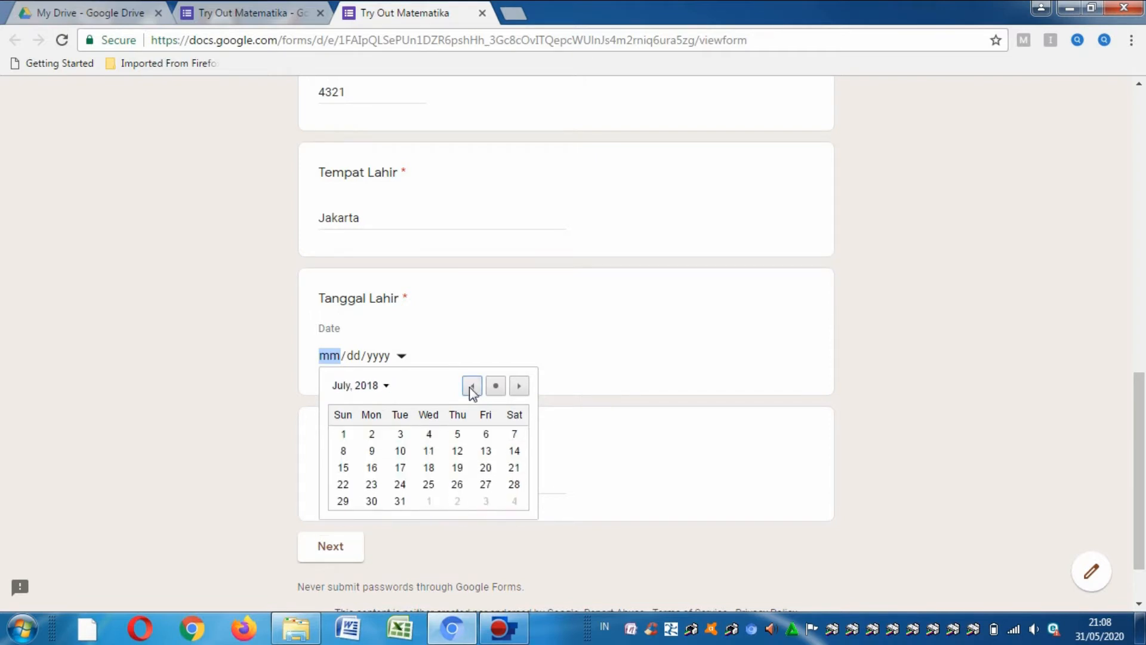
{"action": "left_click", "coordinate": [430, 451]}
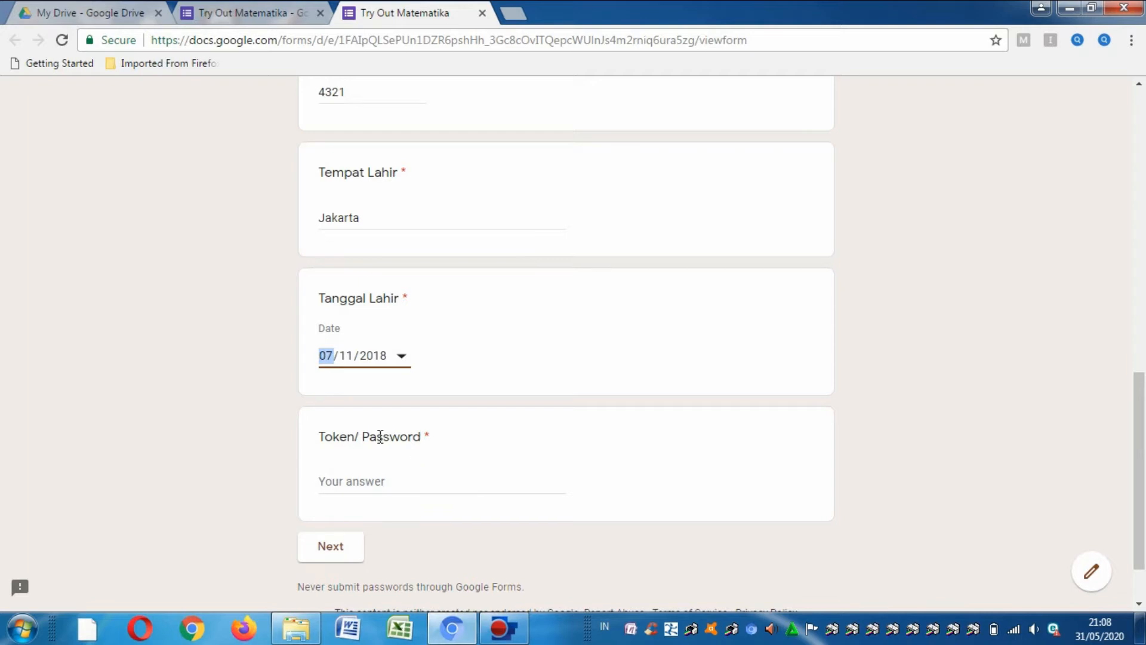
- Enter a wrong token in Token/ Password and submit, triggering the rejection error
{"action": "left_click", "coordinate": [372, 475]}
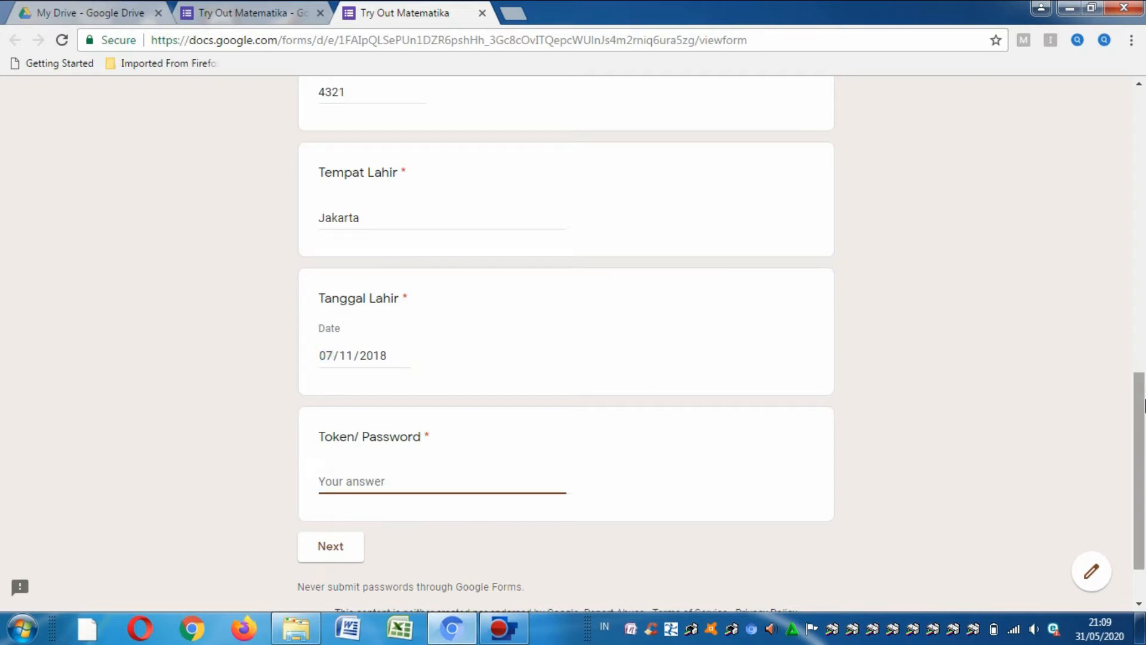
{"action": "left_click_drag", "start_coordinate": [1145, 406], "coordinate": [1145, 438]}
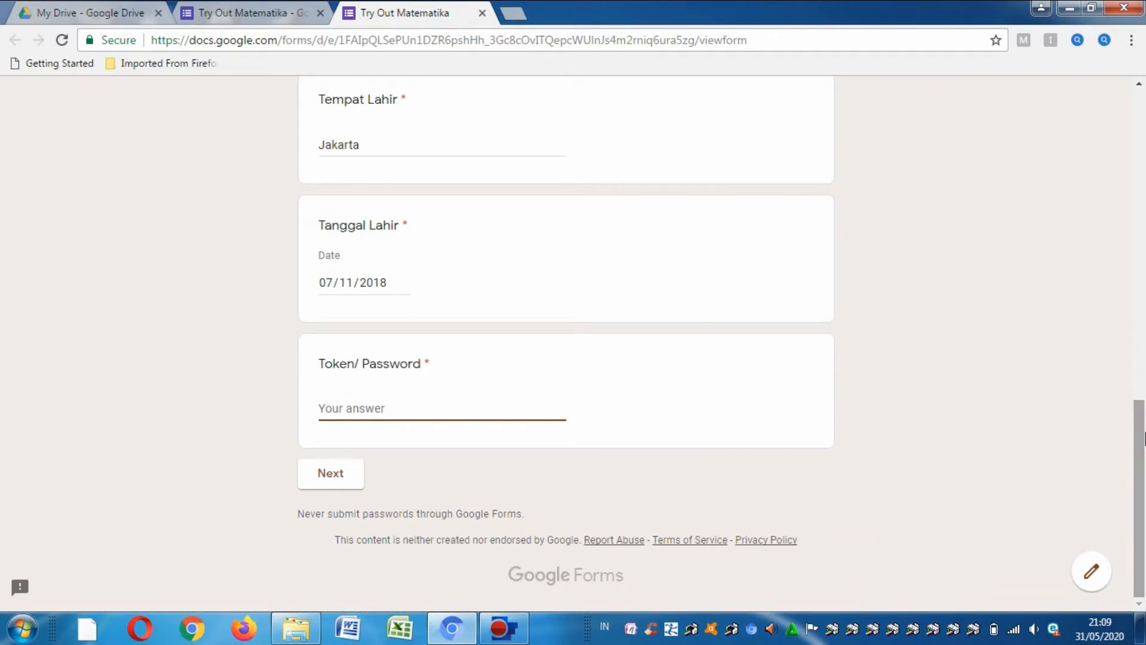
{"action": "type", "text": "latihan"}
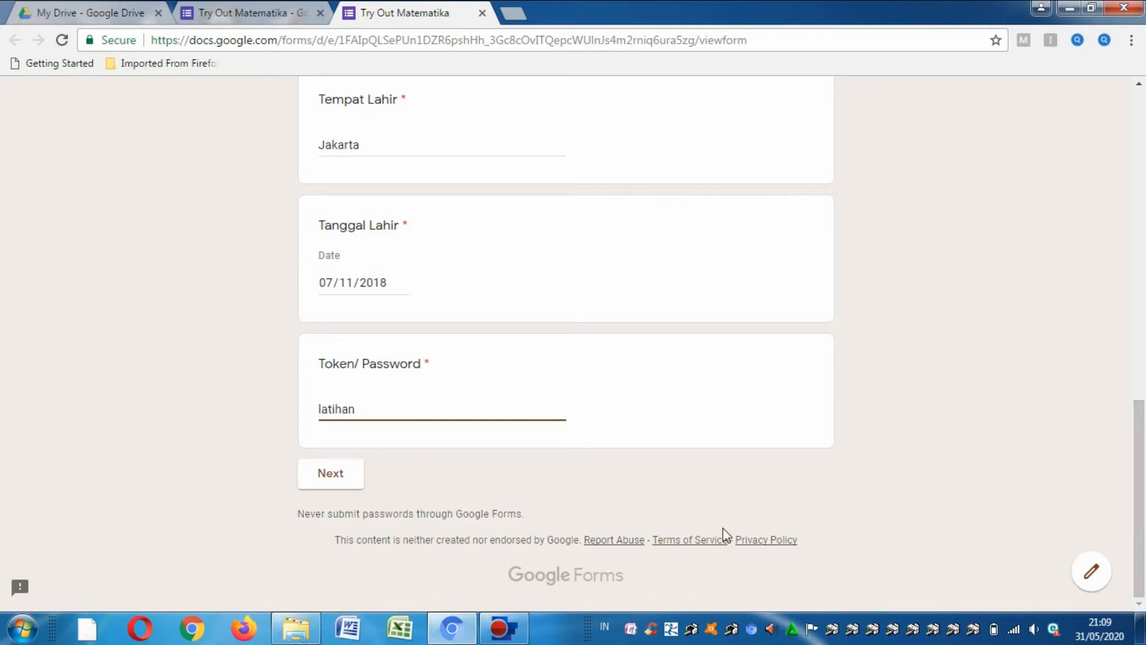
{"action": "left_click", "coordinate": [330, 473]}
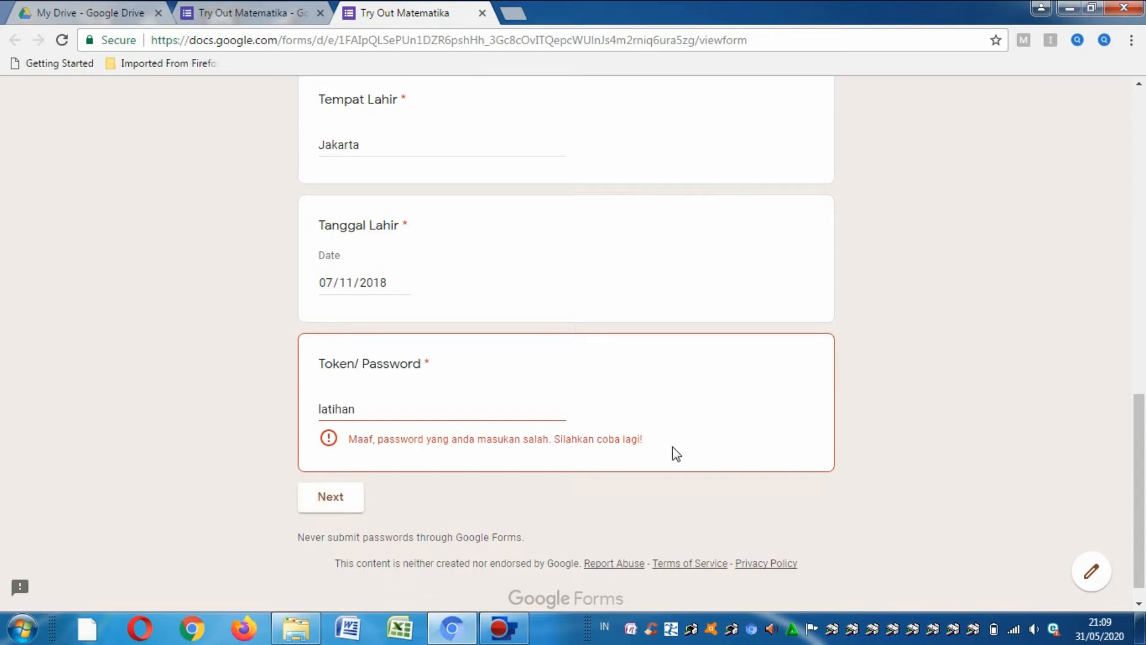
- Replace the rejected entry with the correct token and submit to reach the math questions
{"action": "left_click", "coordinate": [360, 408]}
{"action": "double_click", "coordinate": [339, 408]}
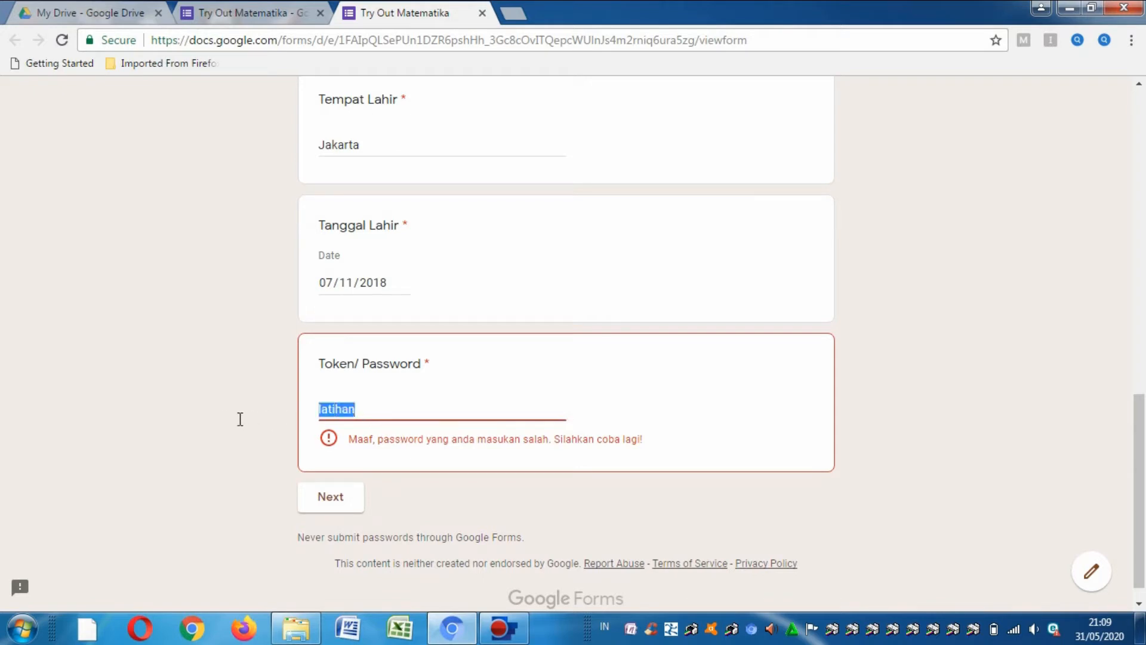
{"action": "type", "text": "TOMAT02"}
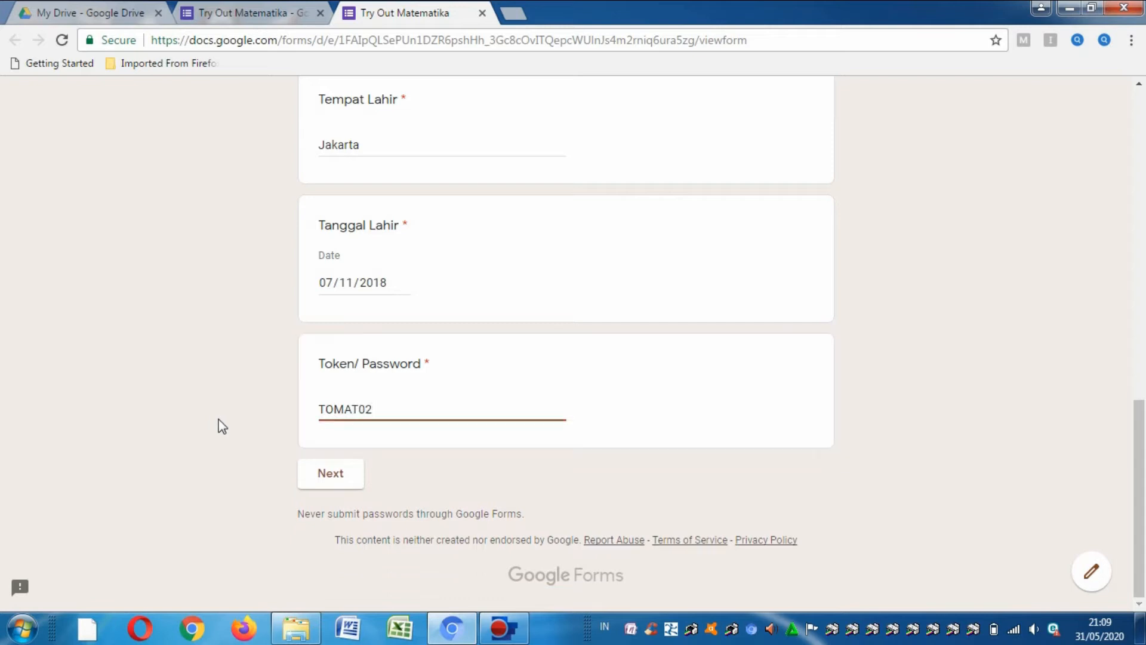
{"action": "left_click", "coordinate": [335, 476]}
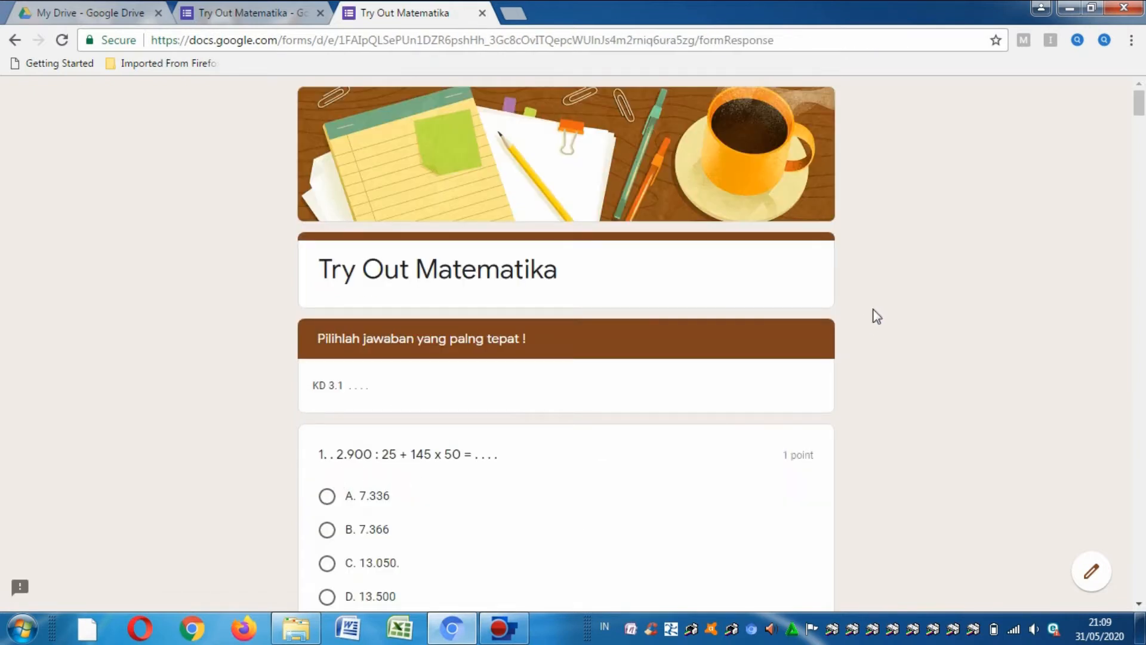
- Scroll through the Try Out Matematika question page
{"action": "left_click_drag", "start_coordinate": [1143, 105], "coordinate": [1143, 131]}
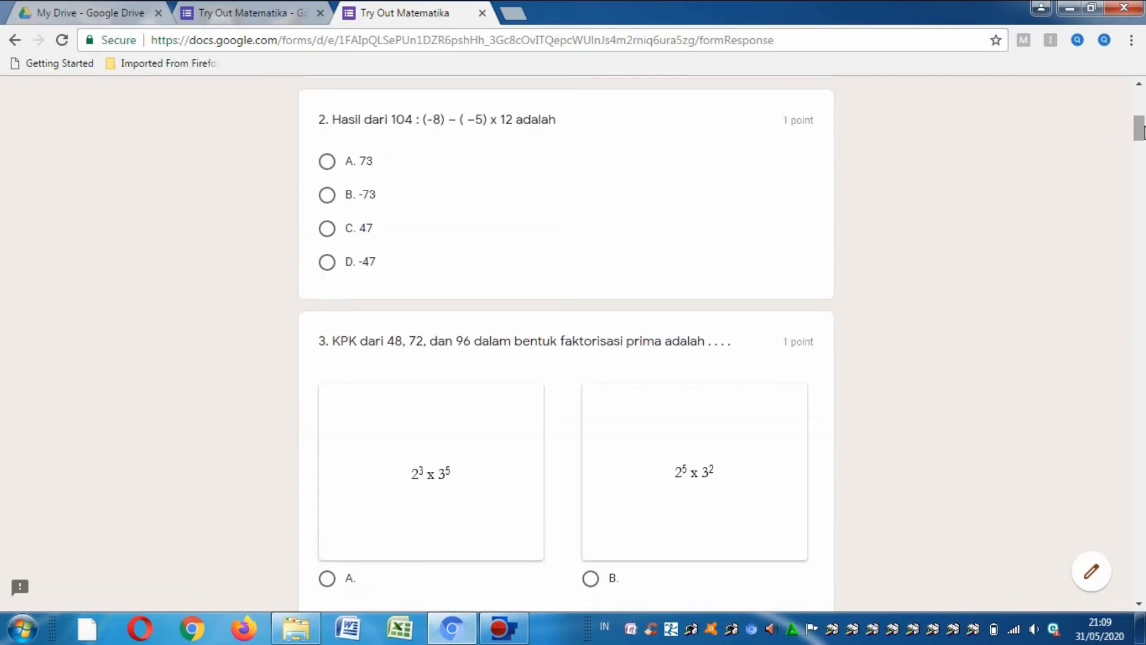
{"action": "left_click_drag", "start_coordinate": [1143, 131], "coordinate": [1142, 104]}
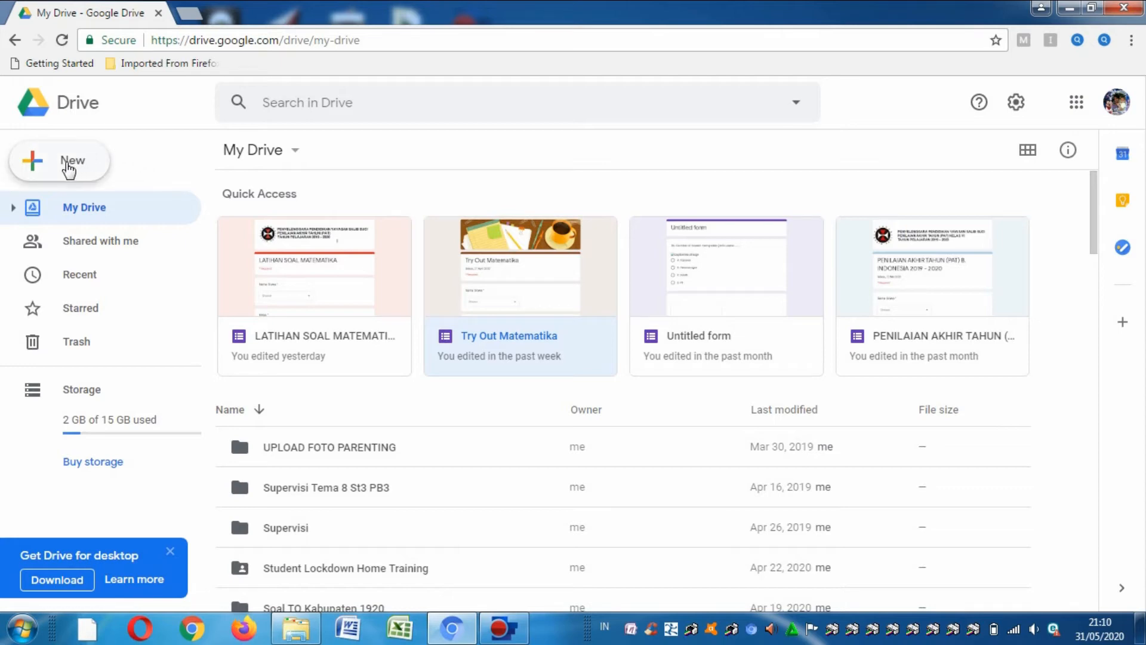
- Create a blank Google Forms file from Drive's New > More menu
{"action": "left_click", "coordinate": [69, 170]}
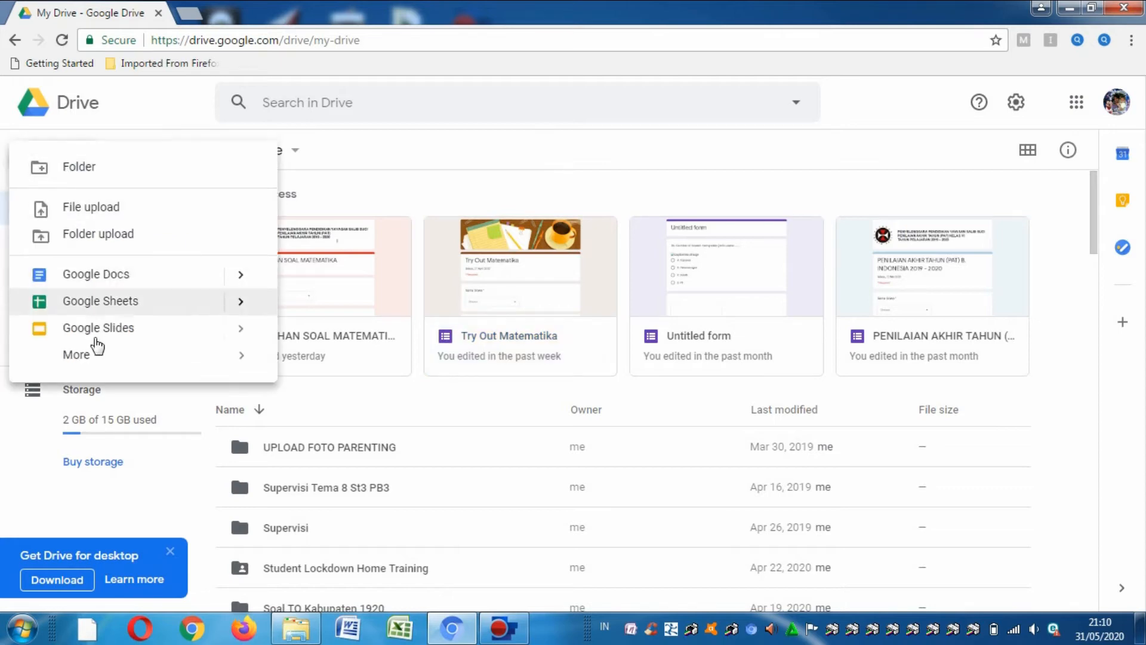
{"action": "mouse_move", "coordinate": [99, 363]}
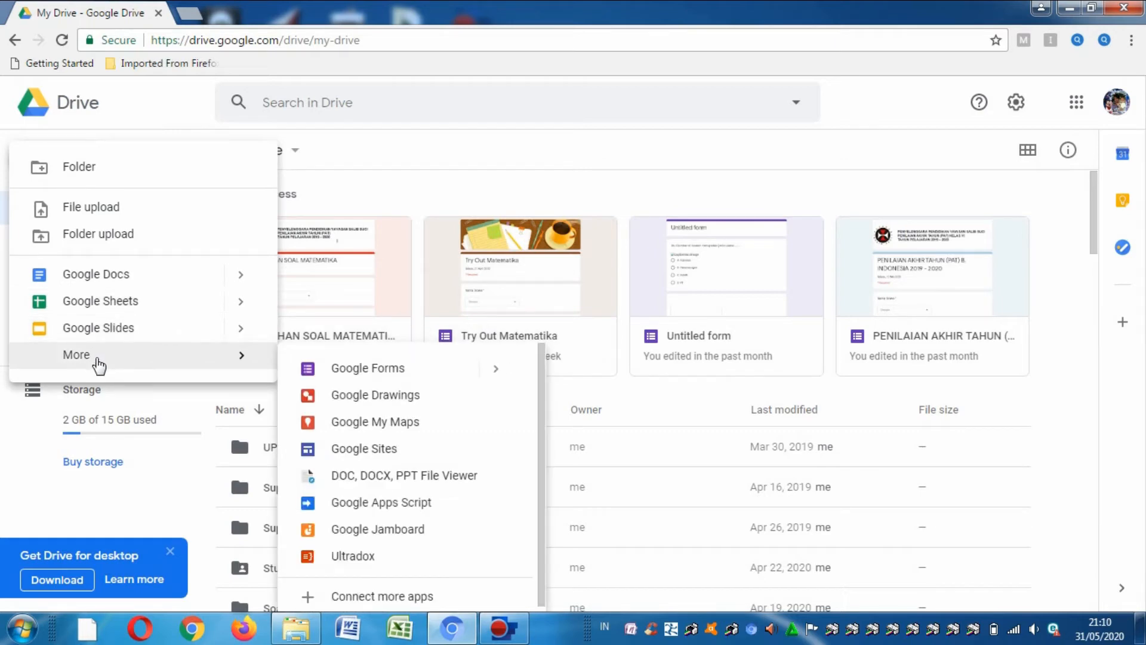
{"action": "left_click", "coordinate": [338, 374]}
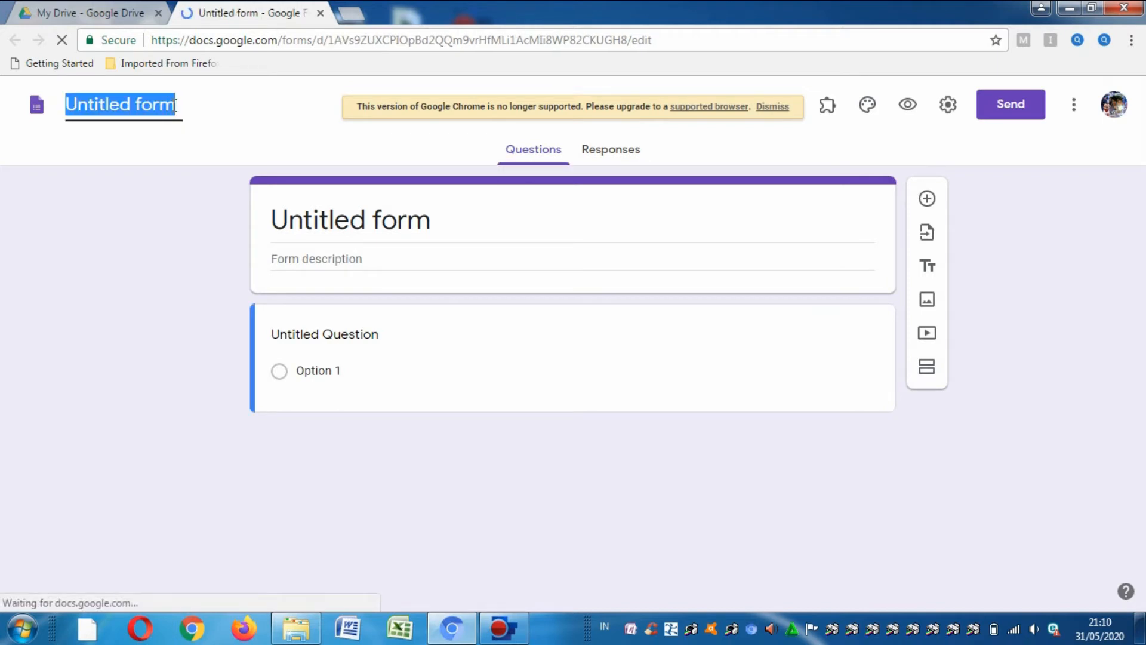
- Title the new form 'Latihan Soal' and bring up the Import questions form picker
{"action": "left_click", "coordinate": [173, 105]}
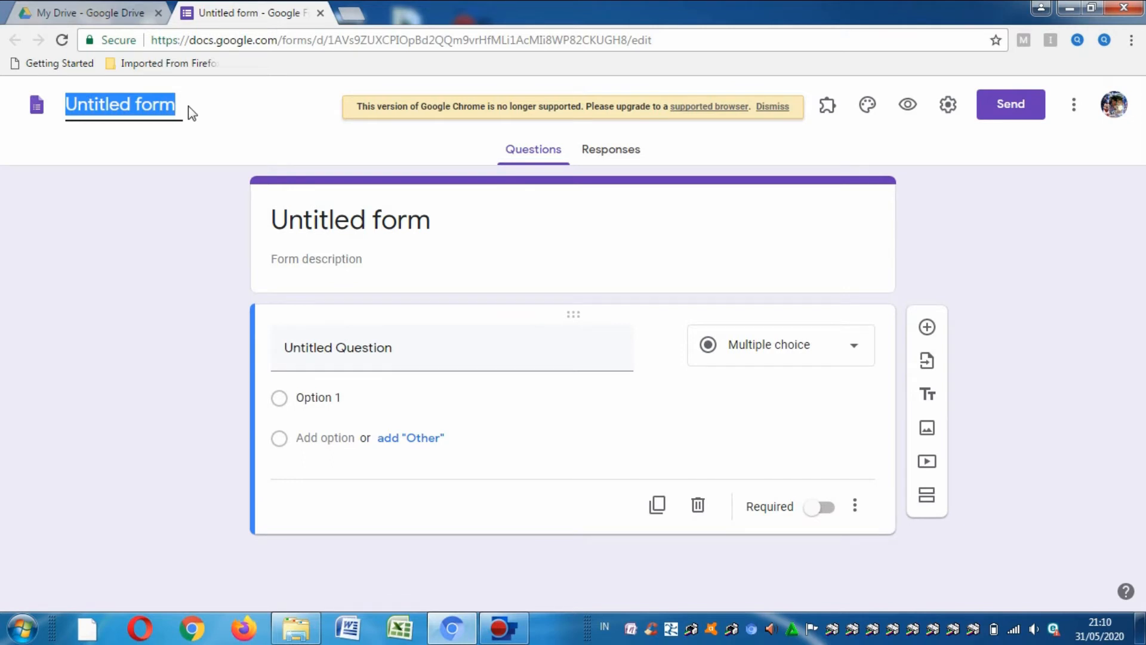
{"action": "type", "text": "Latihan Soal"}
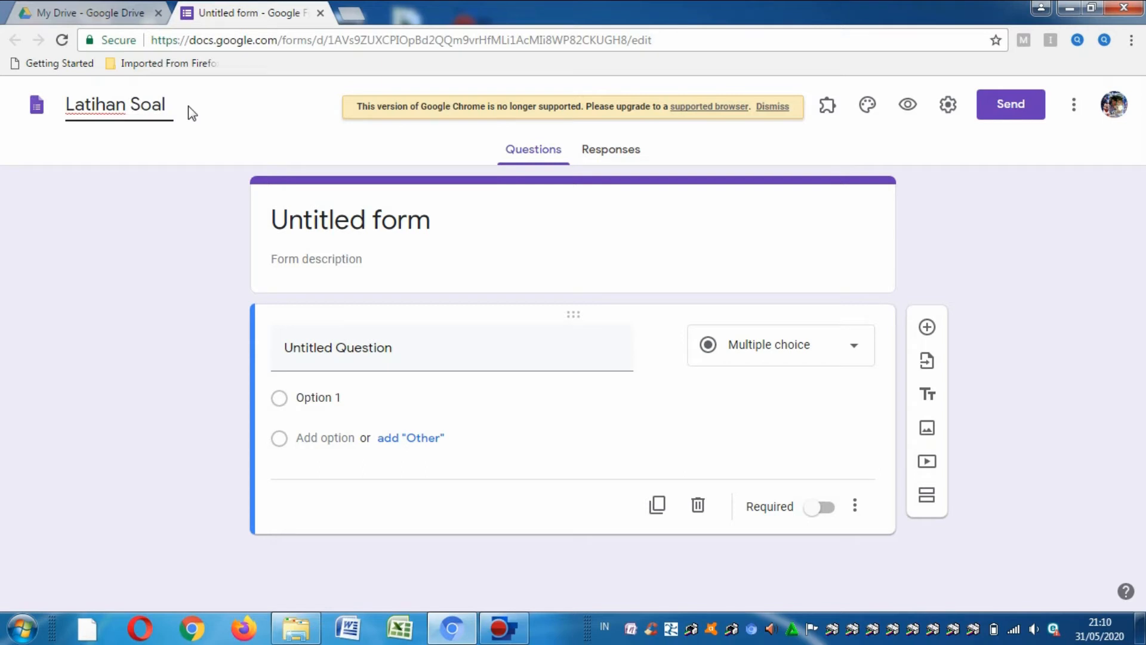
{"action": "left_click", "coordinate": [463, 237]}
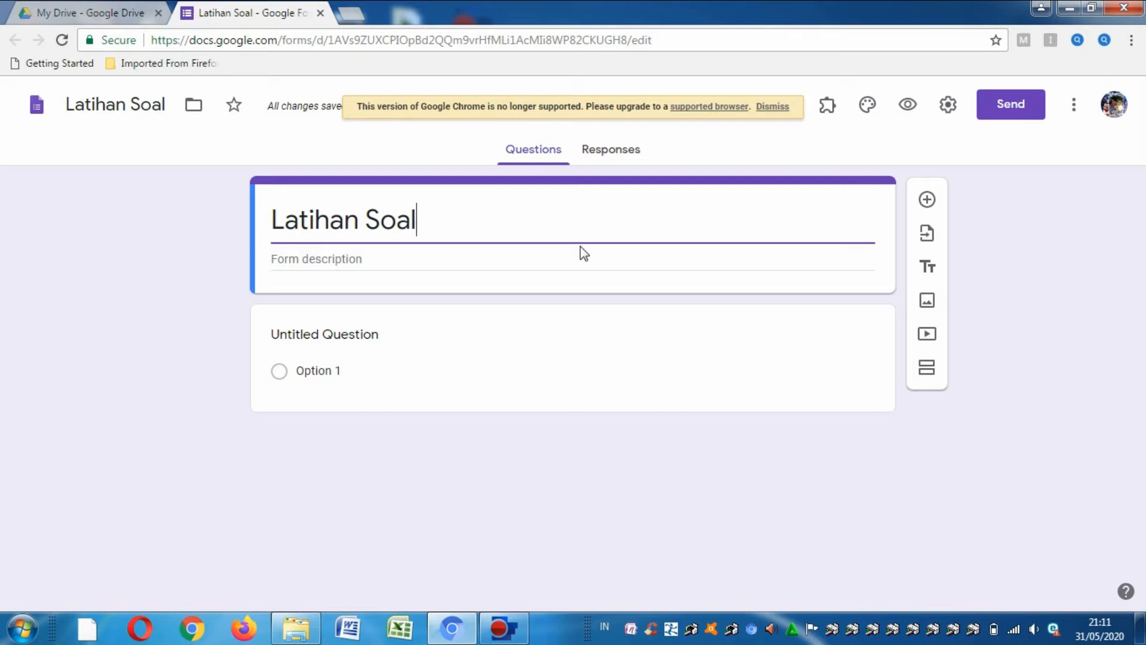
{"action": "left_click", "coordinate": [927, 234]}
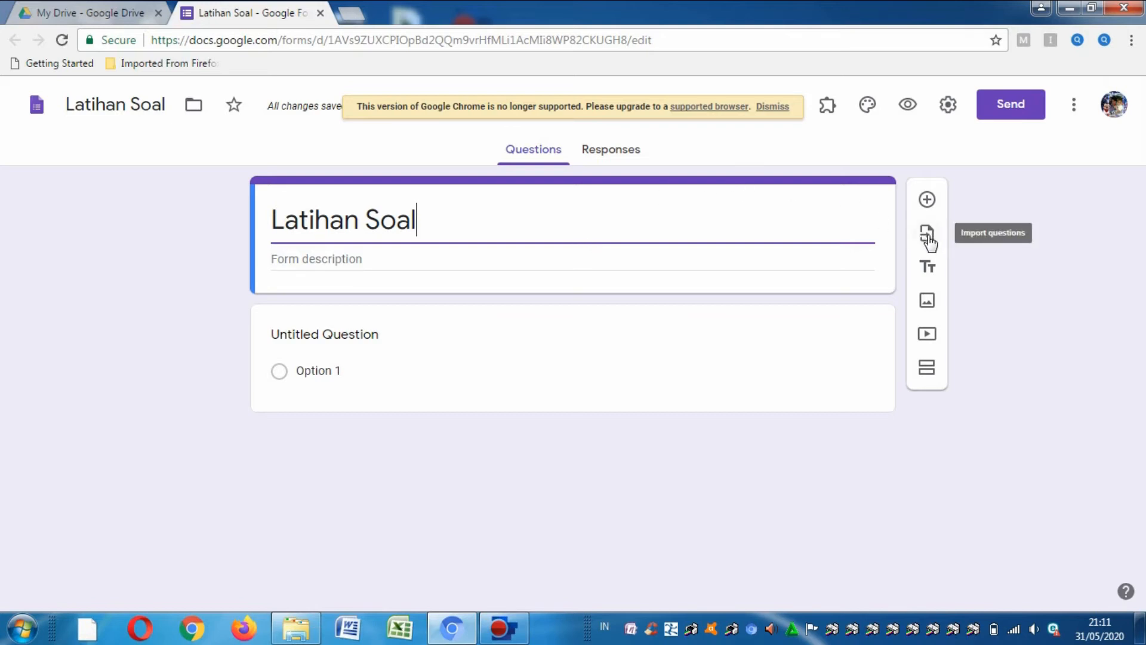
{"action": "left_click", "coordinate": [927, 236]}
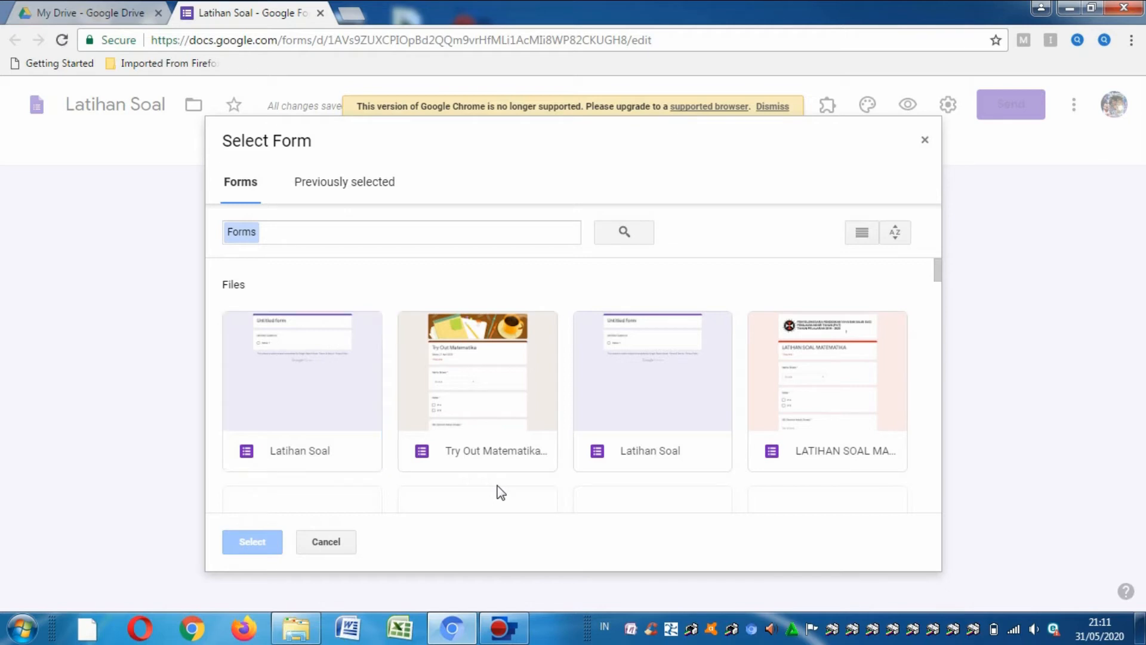
- Choose Try Out Matematika as the import source, with no questions selected yet
{"action": "left_click", "coordinate": [482, 453]}
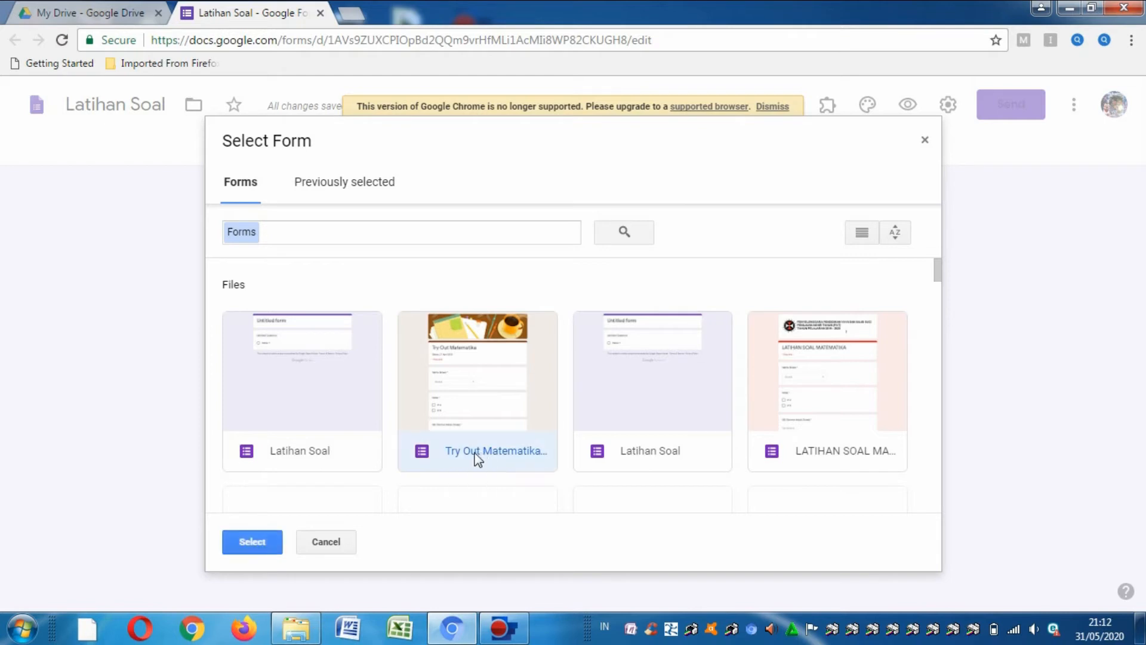
{"action": "left_click", "coordinate": [253, 543]}
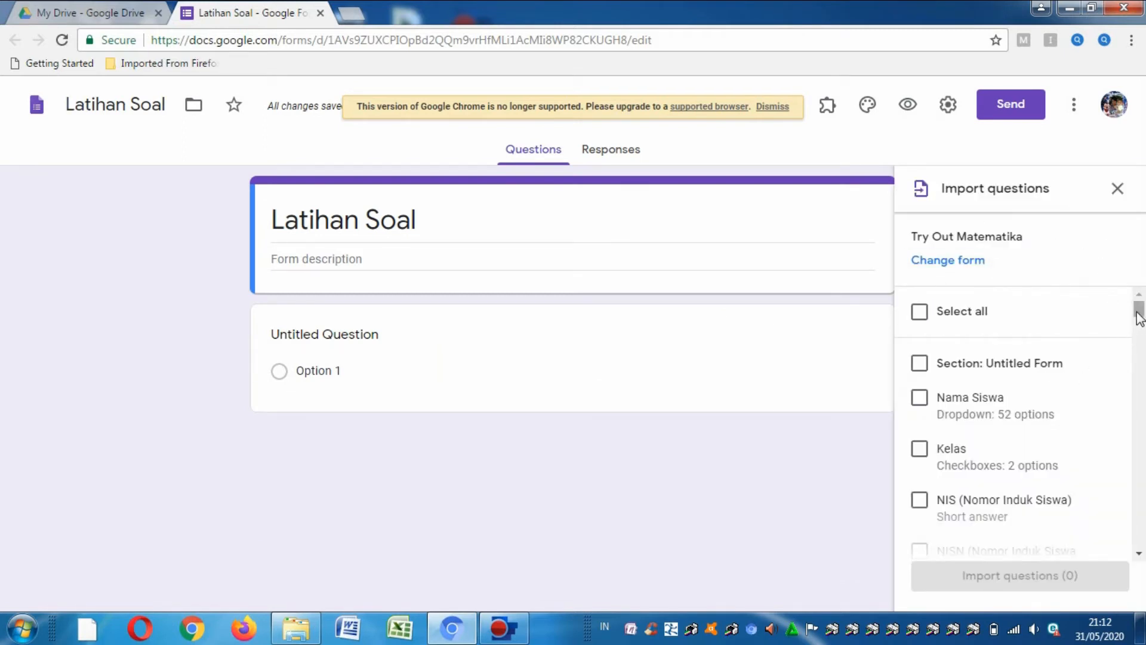
{"action": "mouse_move", "coordinate": [1139, 316]}
{"action": "left_mouse_down"}
{"action": "mouse_move", "coordinate": [1139, 330]}
{"action": "mouse_move", "coordinate": [1139, 315]}
{"action": "left_mouse_up"}
{"action": "left_click", "coordinate": [920, 312]}
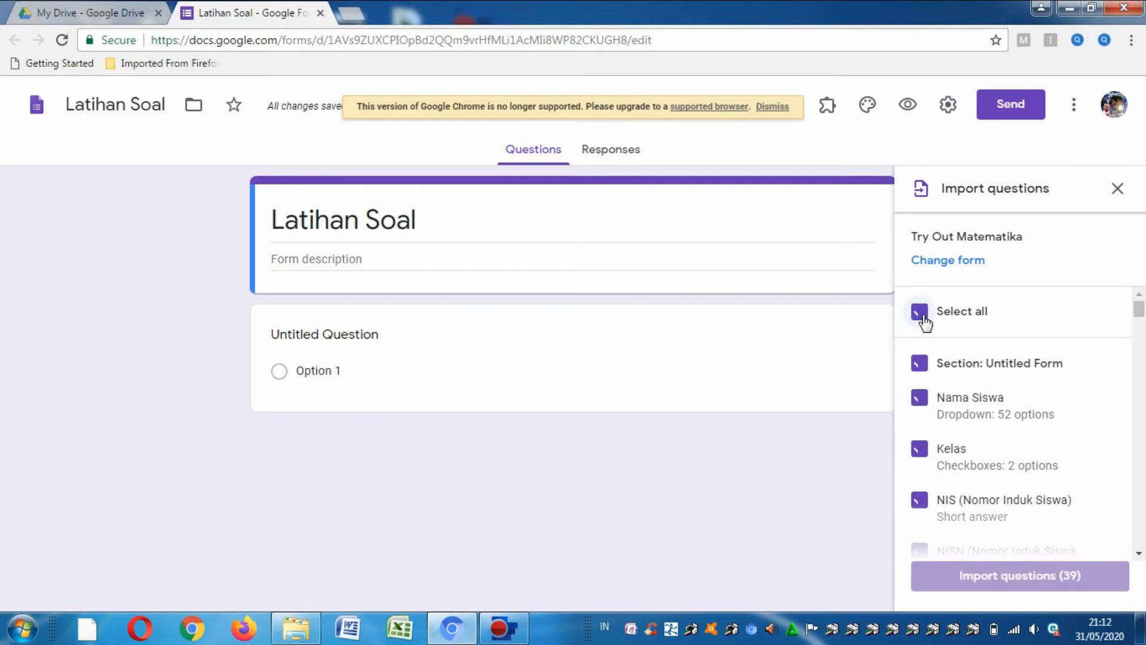
{"action": "left_click", "coordinate": [920, 311]}
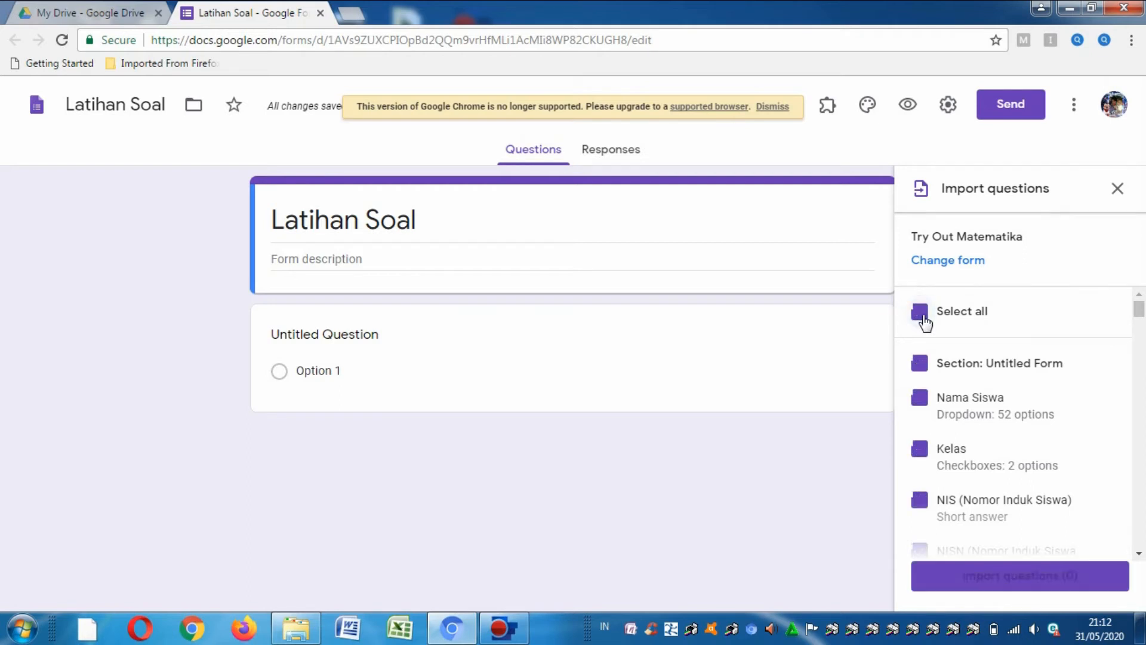
{"action": "left_click_drag", "start_coordinate": [1141, 315], "coordinate": [1141, 319]}
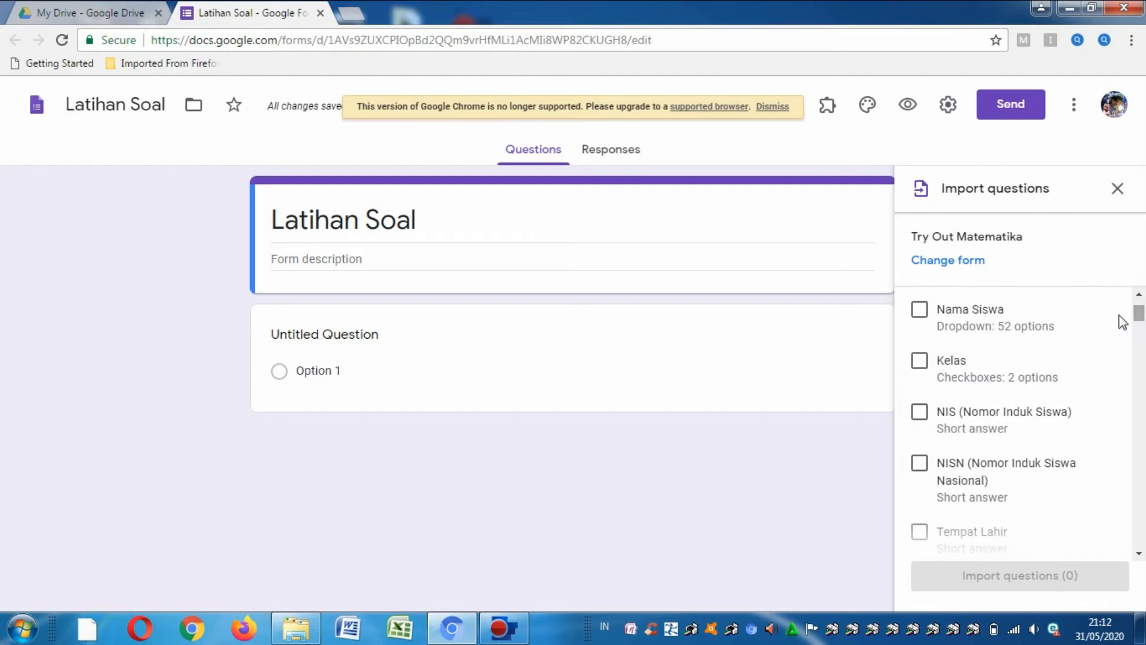
- Tick Nama Siswa, Kelas, NISN, NIS, Tempat Lahir, Tanggal Lahir and Token/ Password
{"action": "left_click", "coordinate": [924, 324]}
{"action": "left_click", "coordinate": [920, 365]}
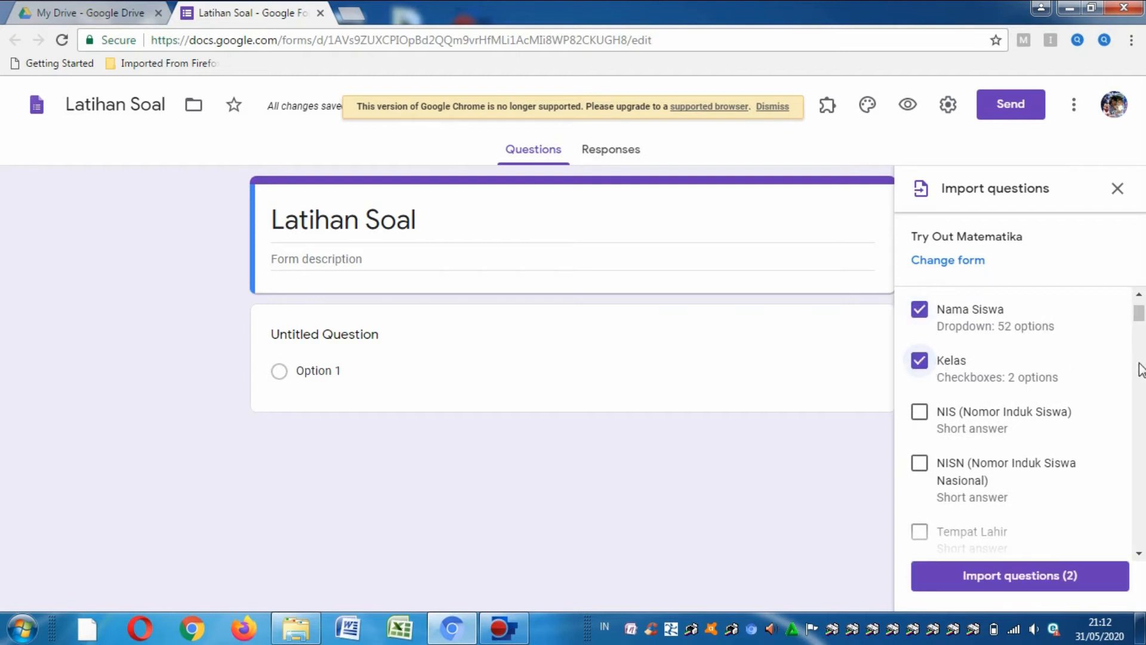
{"action": "left_click_drag", "start_coordinate": [1141, 319], "coordinate": [1142, 327]}
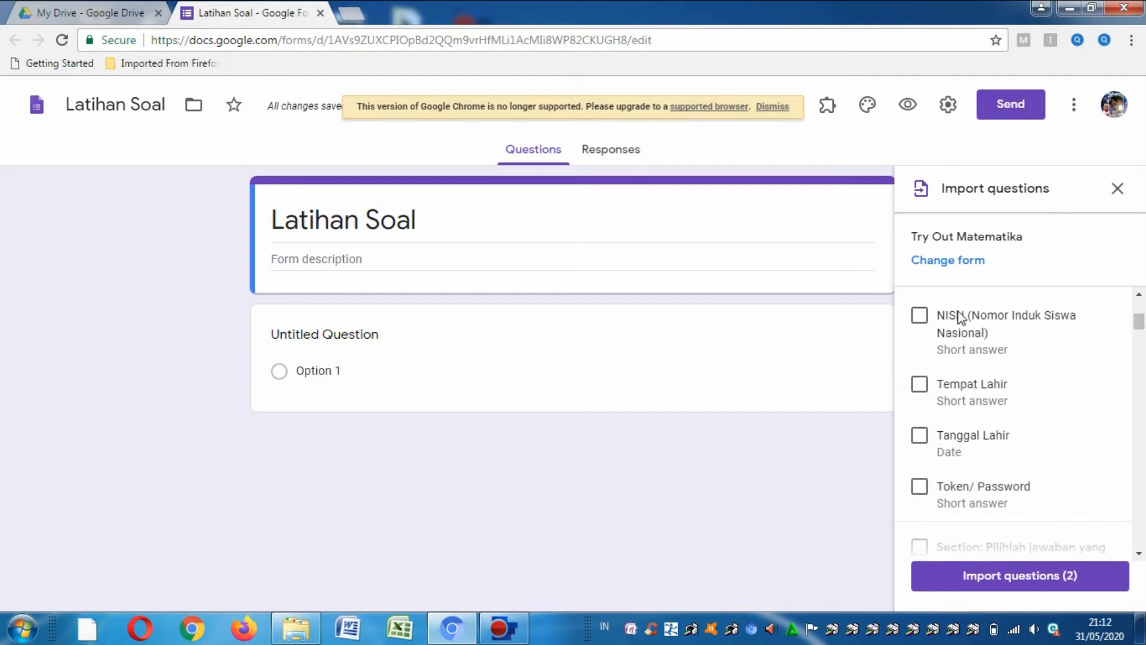
{"action": "left_click", "coordinate": [924, 323]}
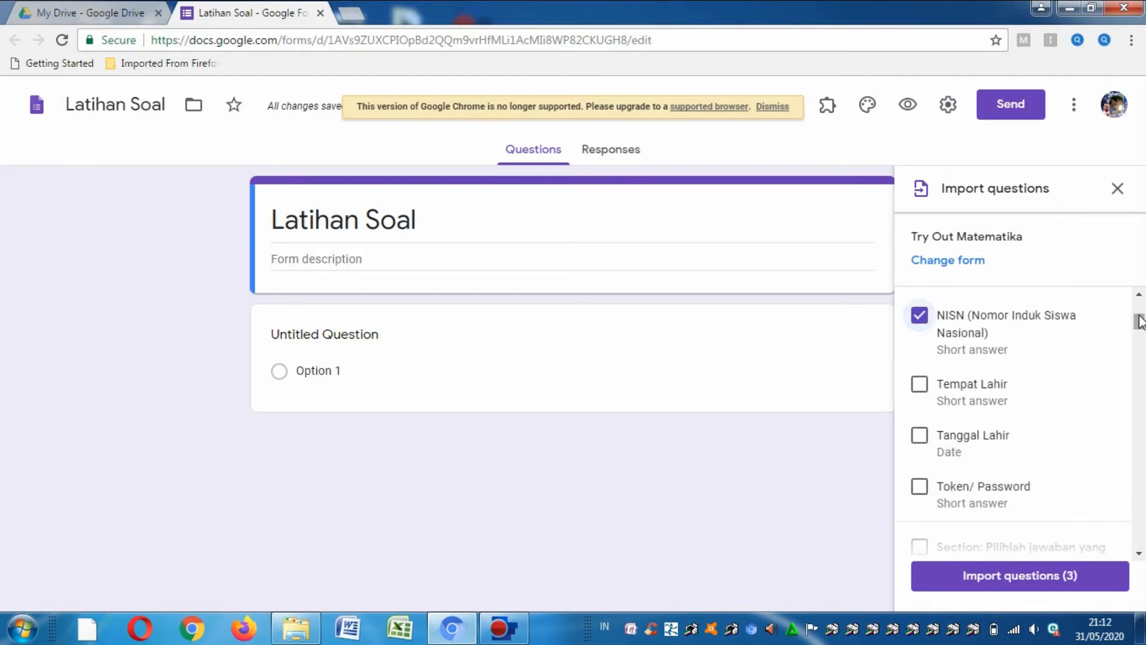
{"action": "left_click_drag", "start_coordinate": [1139, 325], "coordinate": [1140, 316]}
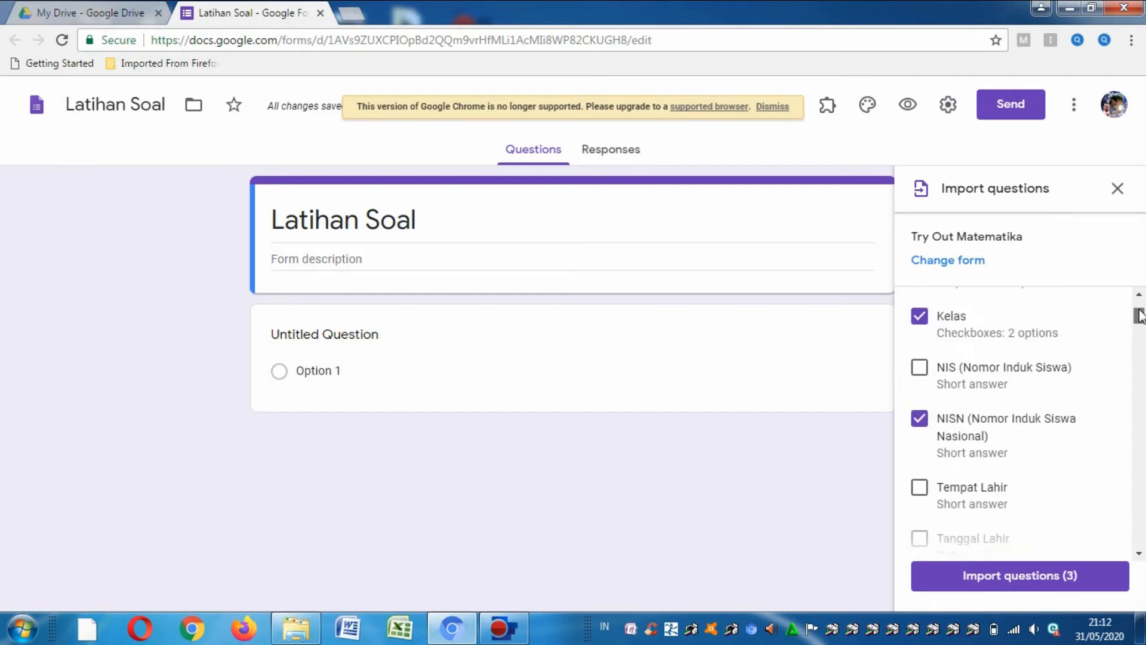
{"action": "left_click", "coordinate": [918, 368]}
{"action": "scroll", "coordinate": [1141, 324], "scroll_direction": "down", "scroll_amount": 2}
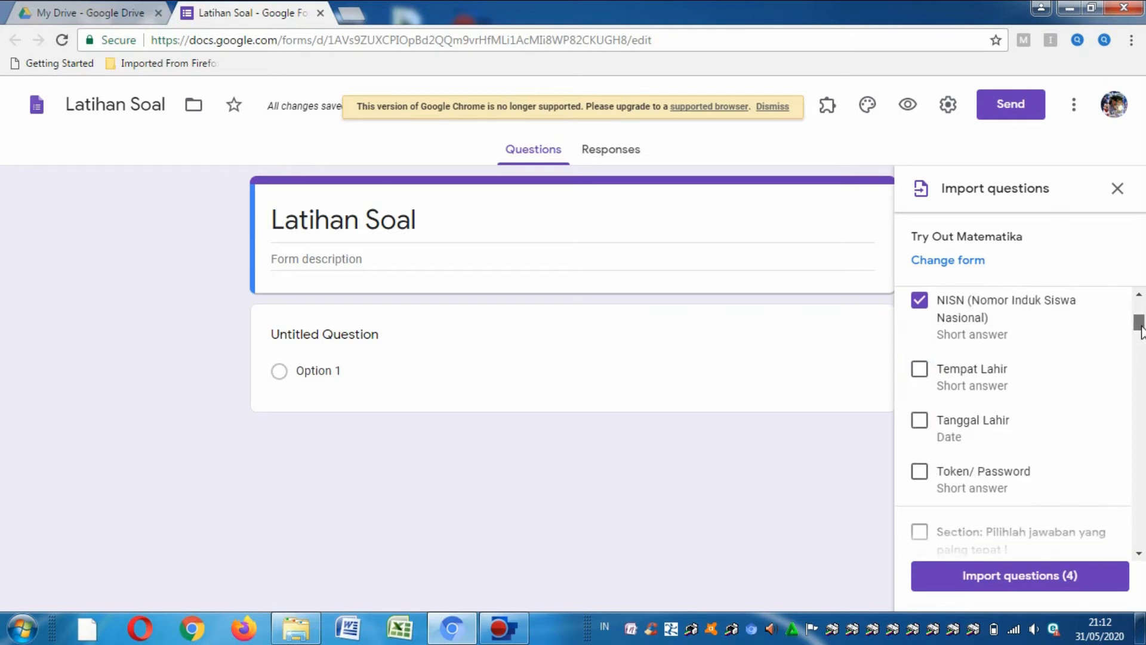
{"action": "left_click", "coordinate": [922, 373]}
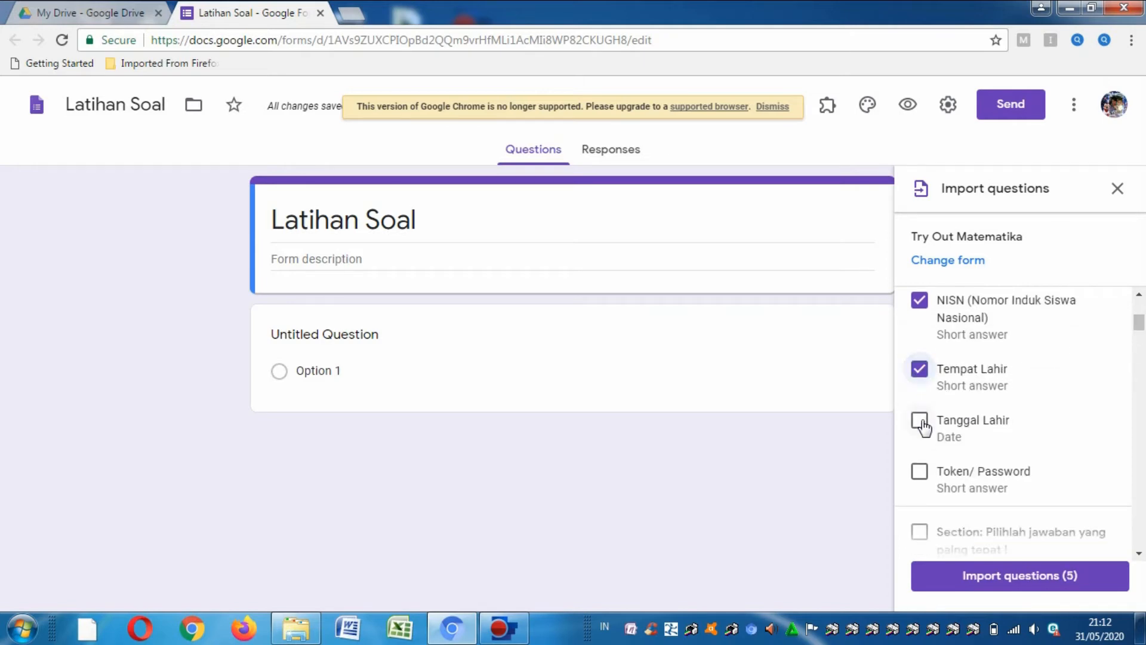
{"action": "left_click", "coordinate": [923, 425]}
{"action": "left_click", "coordinate": [921, 477]}
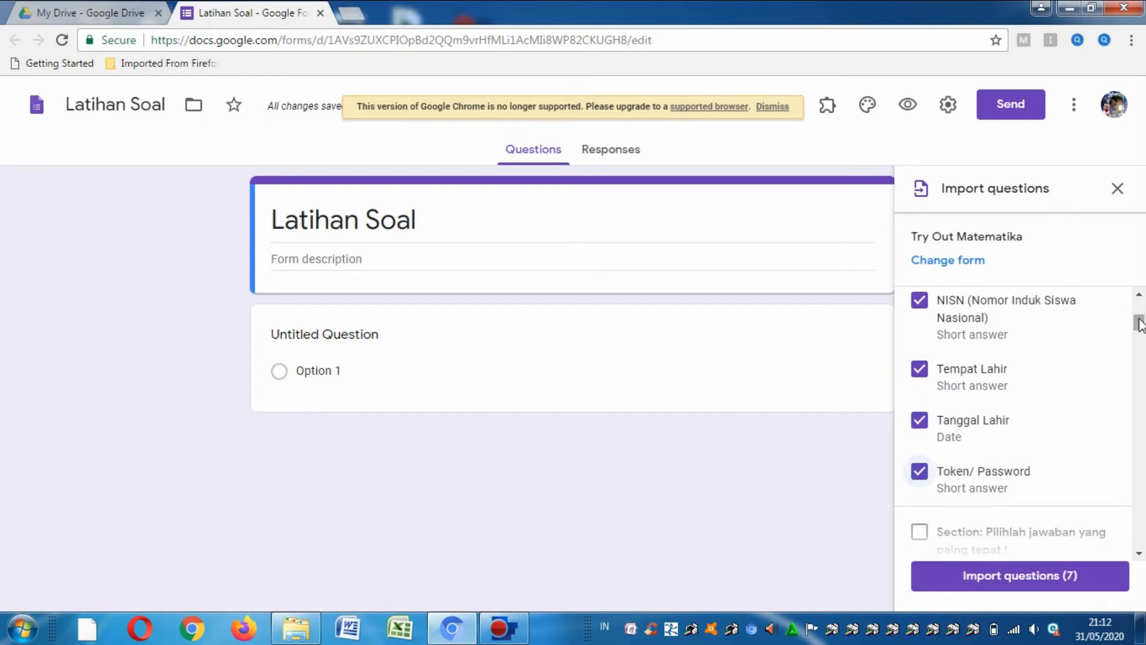
- Add math questions 1, 2 and 3, then import all ten questions
{"action": "left_click_drag", "start_coordinate": [1141, 320], "coordinate": [1140, 338]}
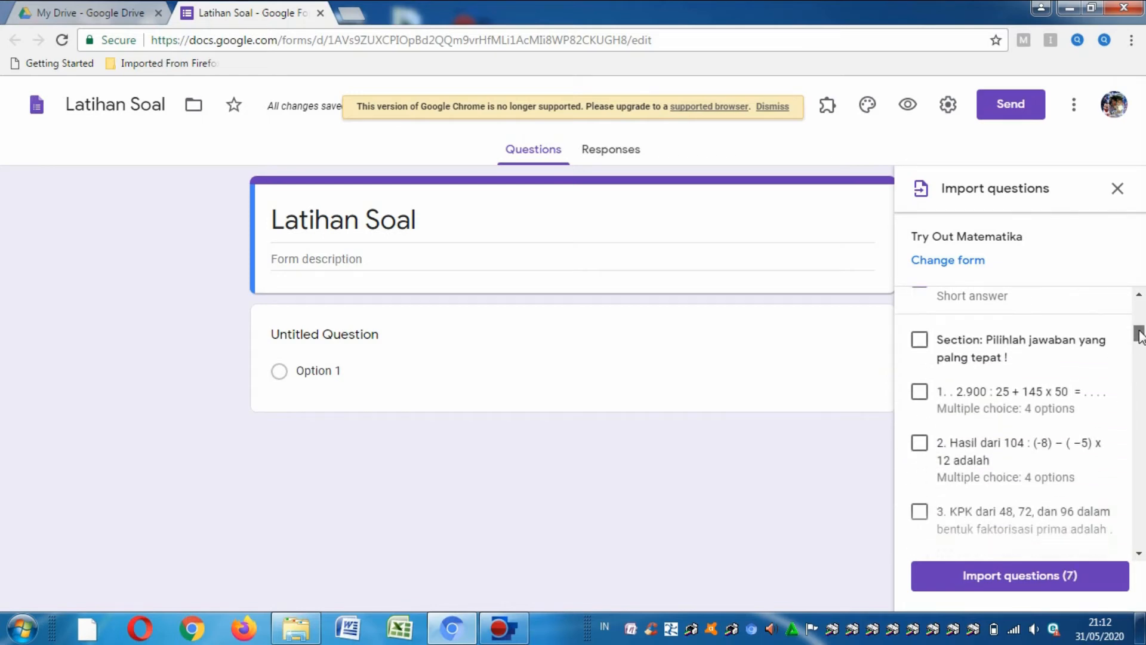
{"action": "left_click", "coordinate": [921, 395]}
{"action": "left_click", "coordinate": [920, 444]}
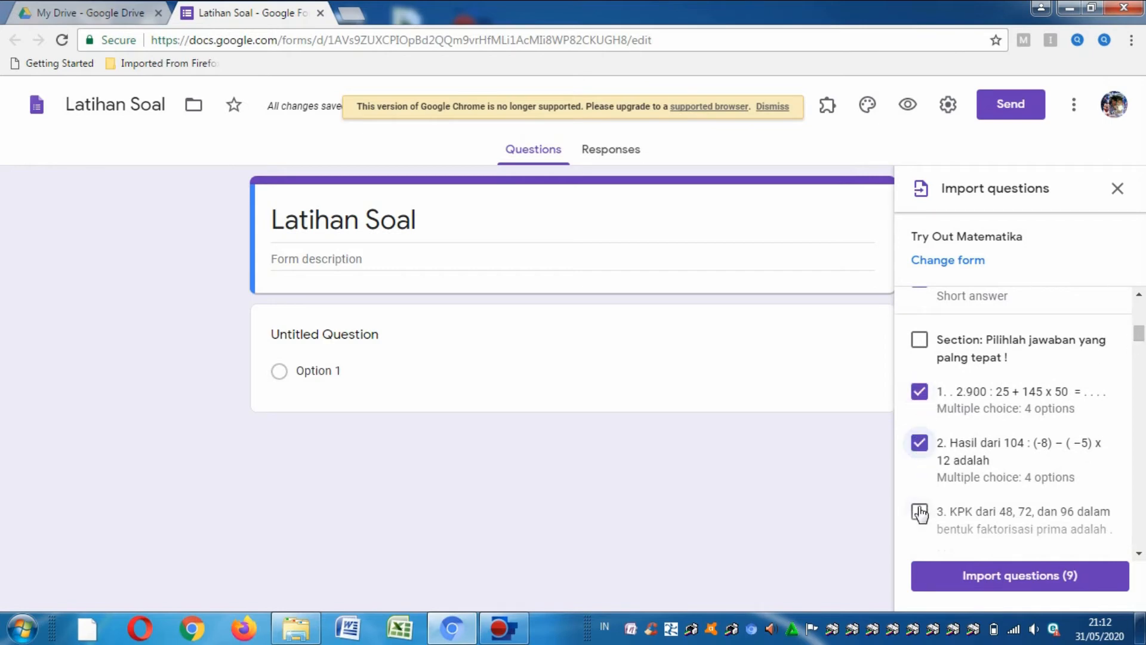
{"action": "left_click", "coordinate": [920, 511]}
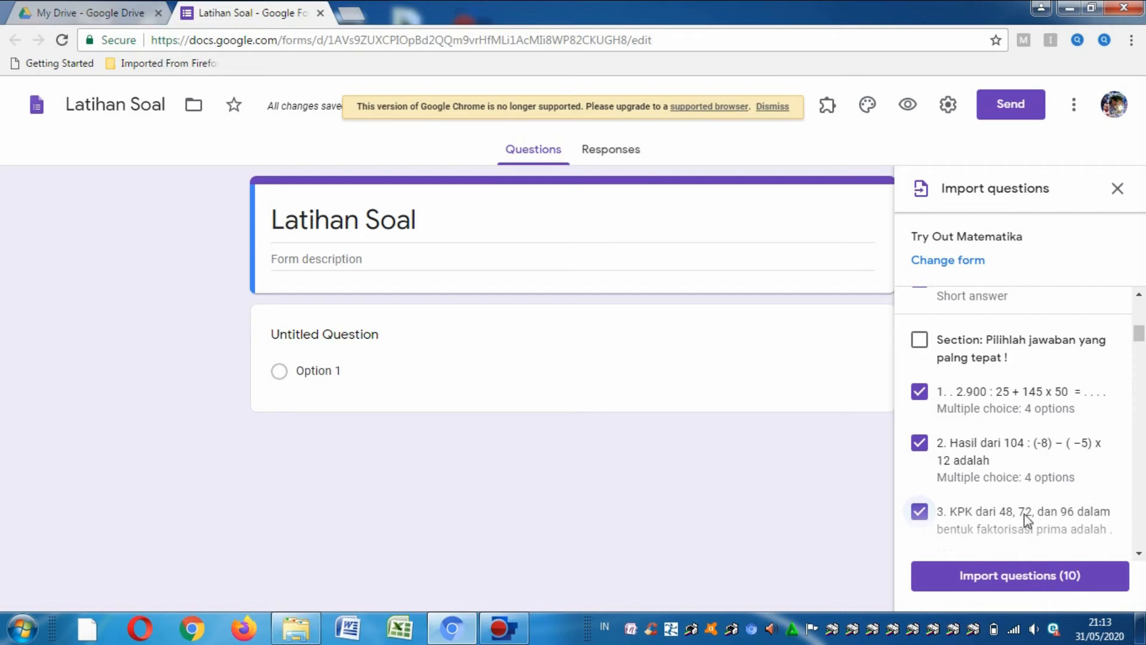
{"action": "left_click", "coordinate": [1008, 582]}
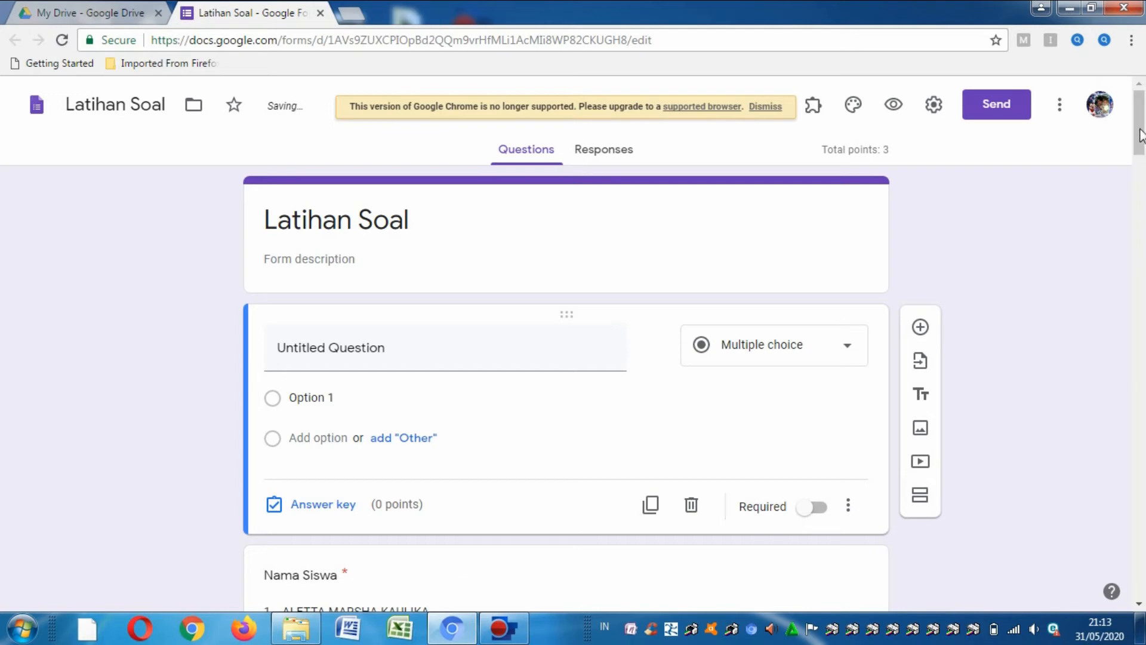
- Delete the empty Untitled Question and open Token/ Password to show its validation
{"action": "mouse_move", "coordinate": [1142, 136]}
{"action": "left_mouse_down"}
{"action": "mouse_move", "coordinate": [1142, 182]}
{"action": "mouse_move", "coordinate": [1142, 148]}
{"action": "left_mouse_up"}
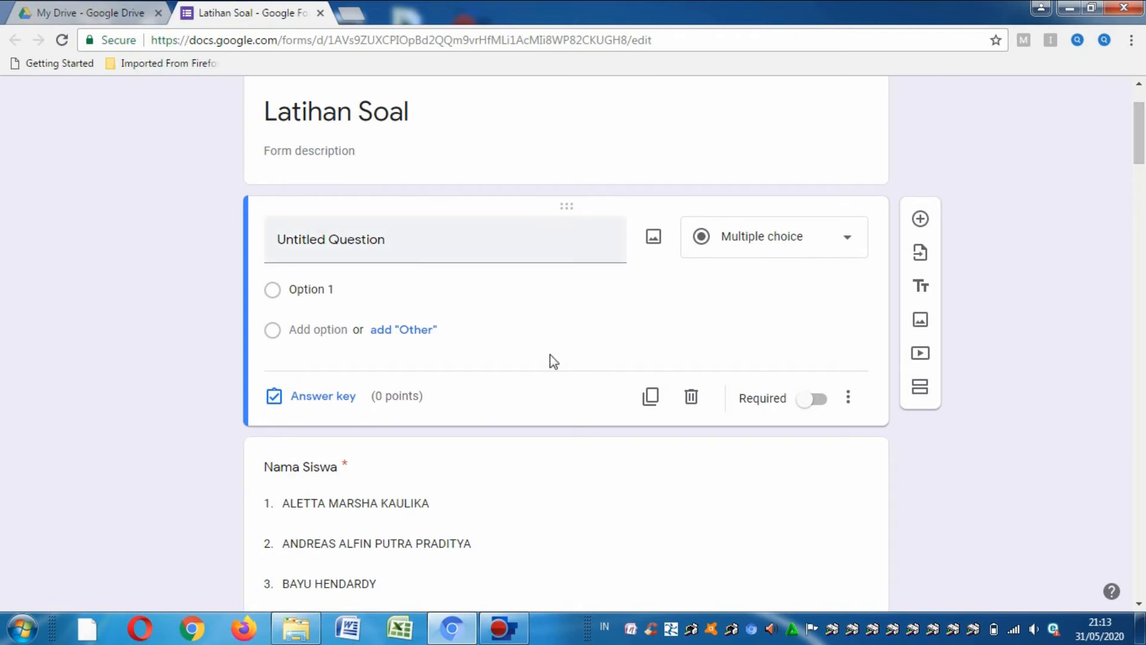
{"action": "left_click", "coordinate": [693, 396]}
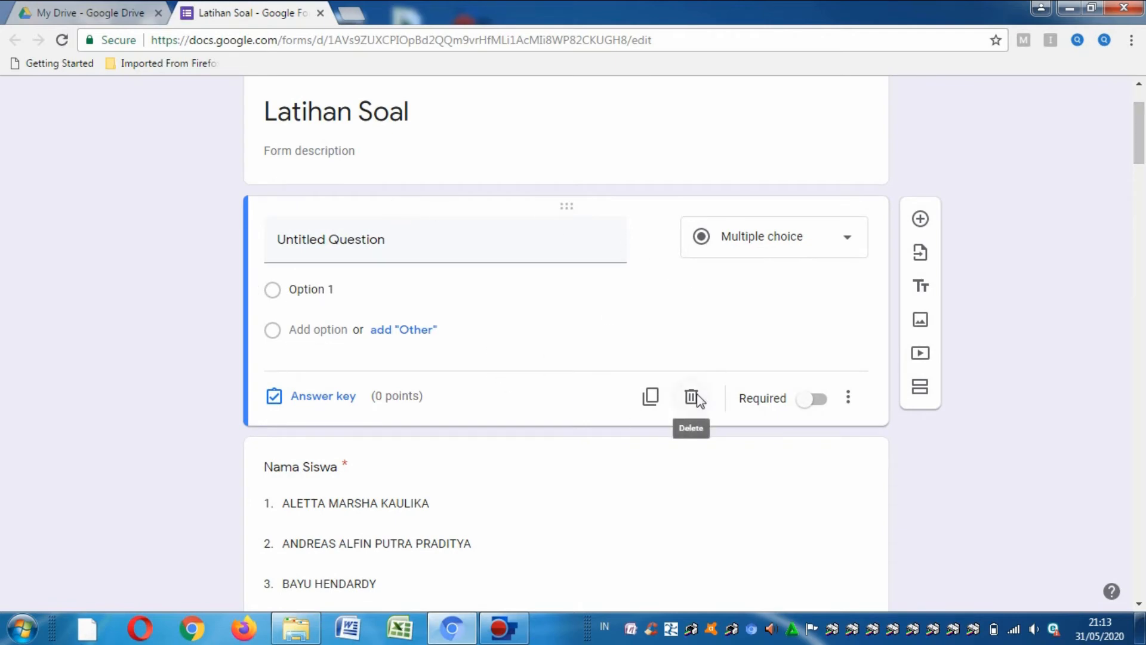
{"action": "left_click_drag", "start_coordinate": [1143, 136], "coordinate": [1142, 407]}
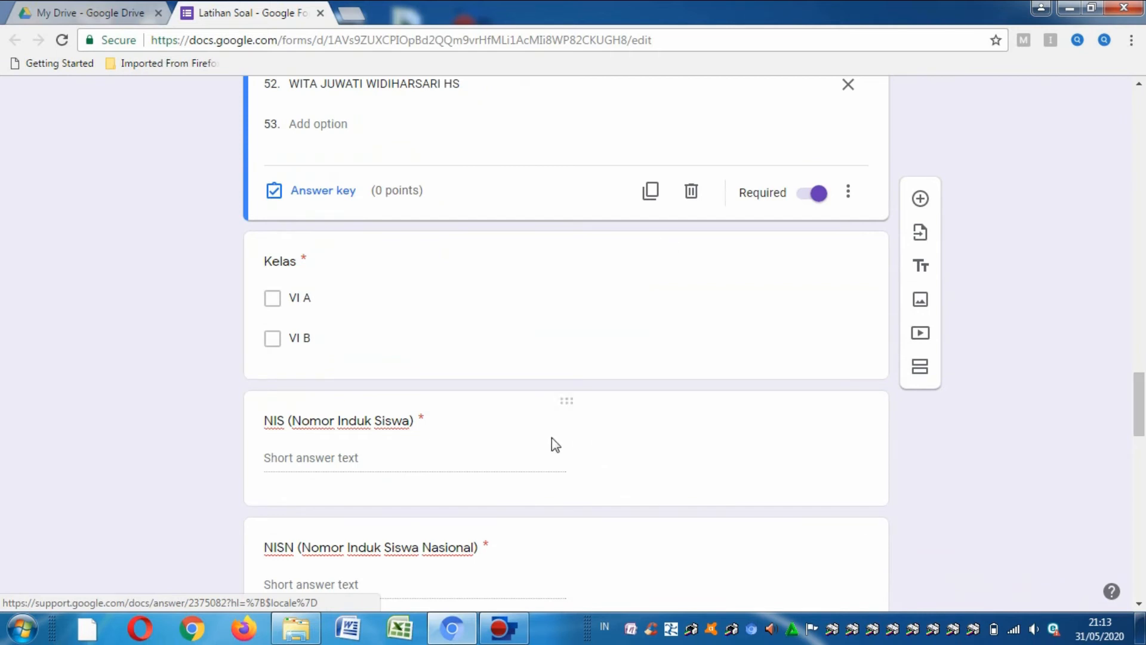
{"action": "left_click_drag", "start_coordinate": [1141, 405], "coordinate": [1141, 504]}
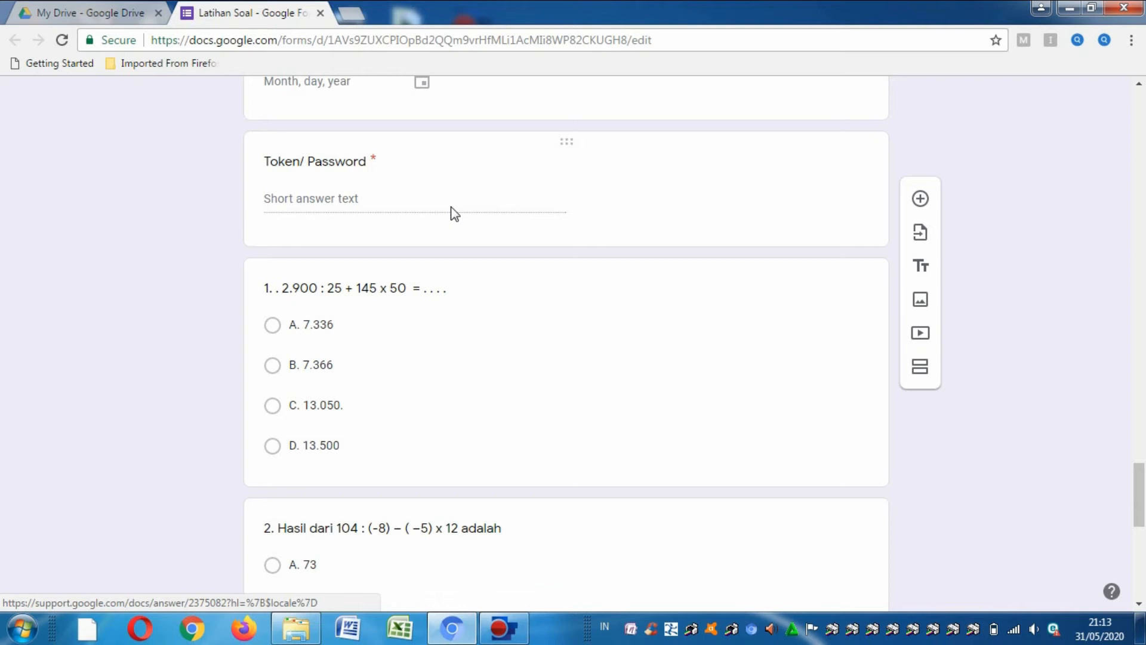
{"action": "left_click", "coordinate": [357, 196]}
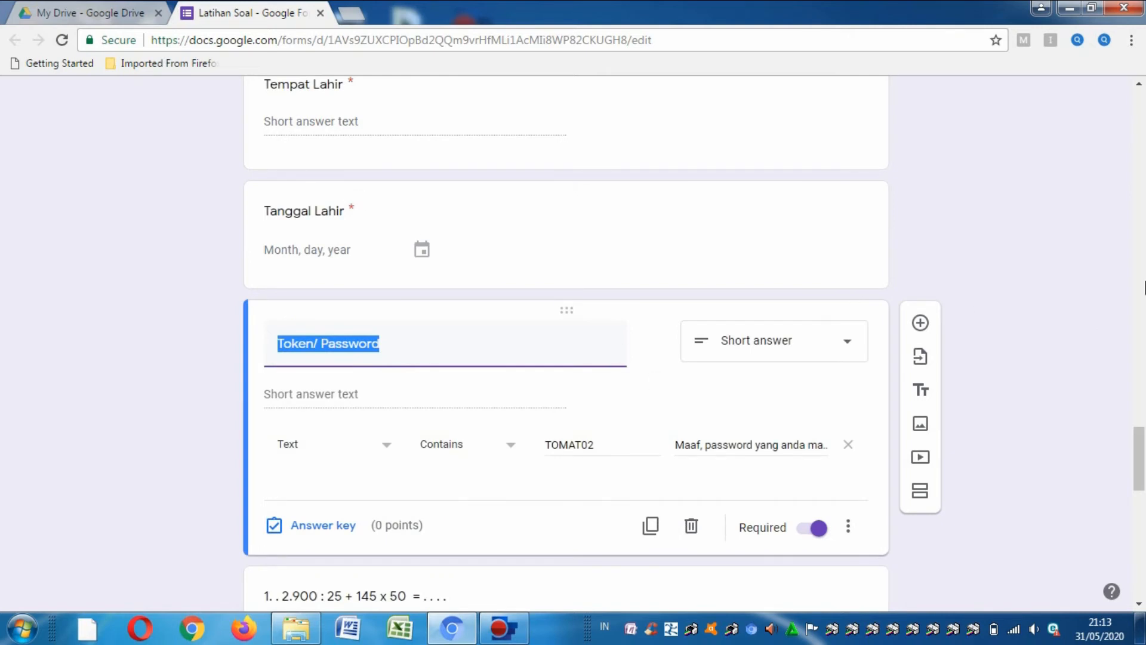
- Keep the Text / Contains validation rule and enter a new required token value
{"action": "left_click_drag", "start_coordinate": [1140, 440], "coordinate": [1141, 456]}
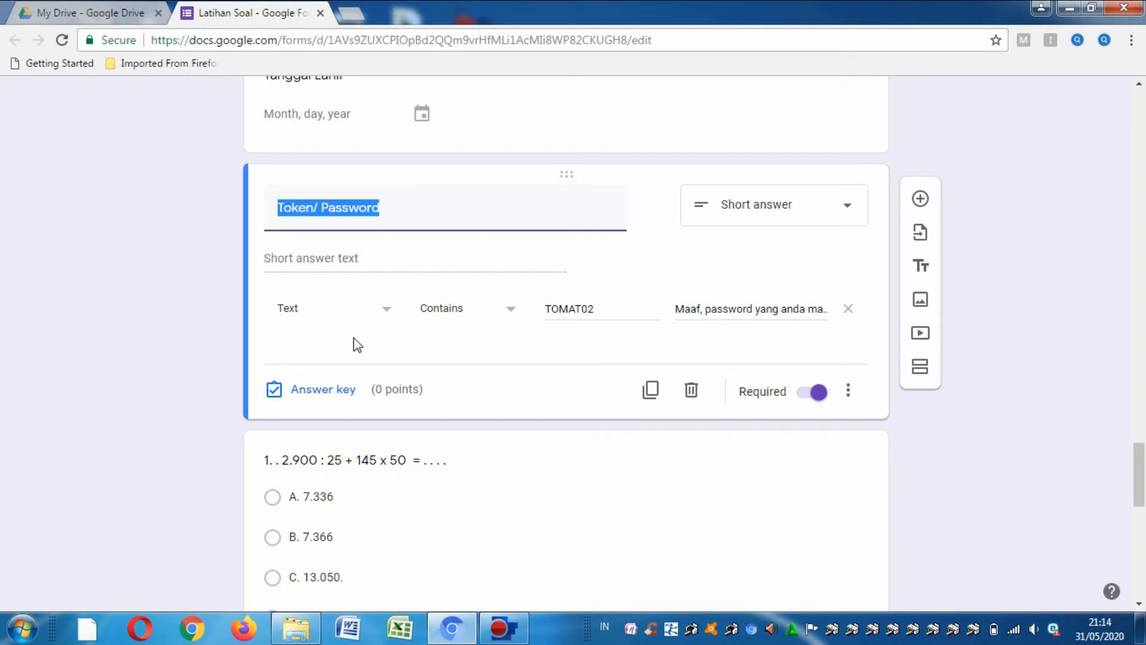
{"action": "left_click", "coordinate": [386, 316]}
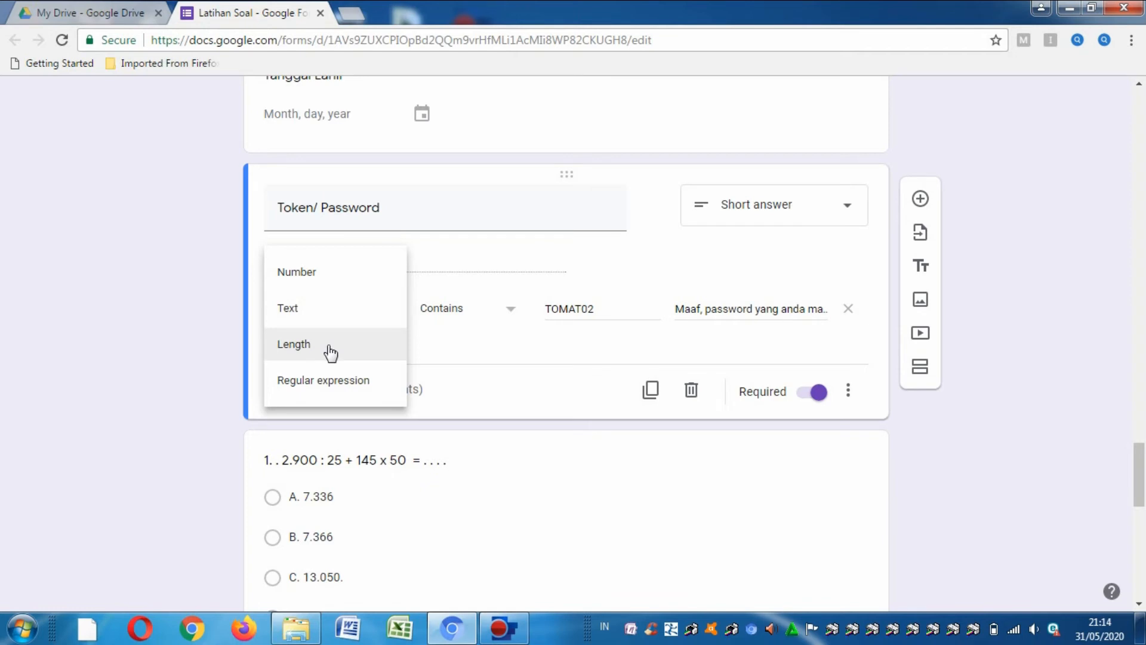
{"action": "left_click", "coordinate": [313, 317]}
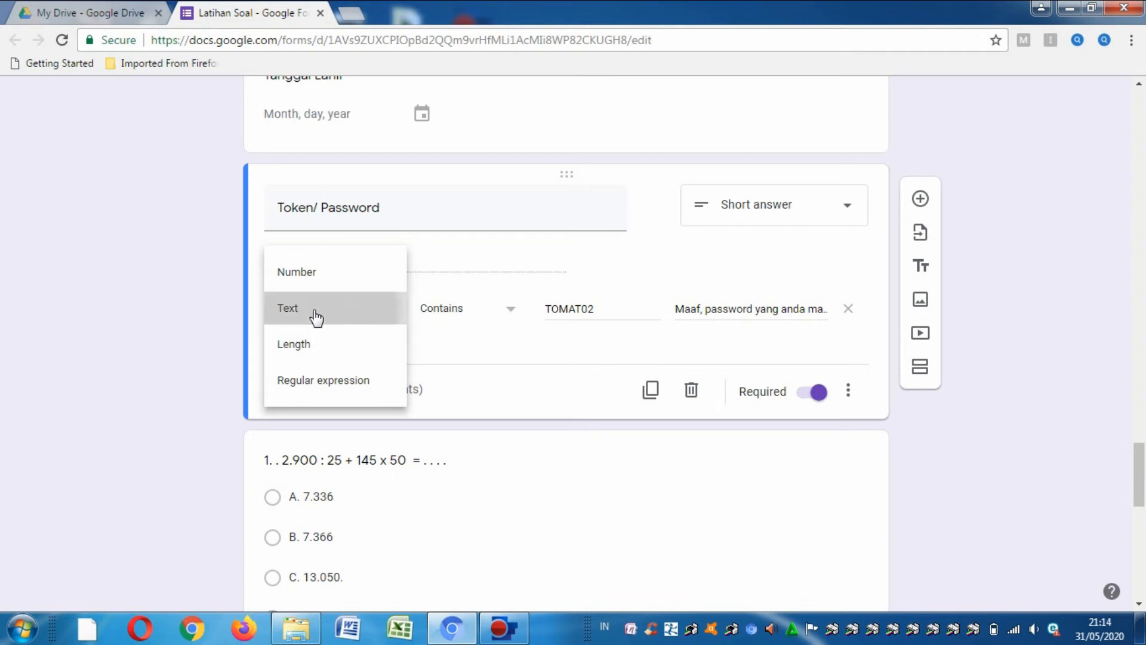
{"action": "left_click", "coordinate": [505, 312]}
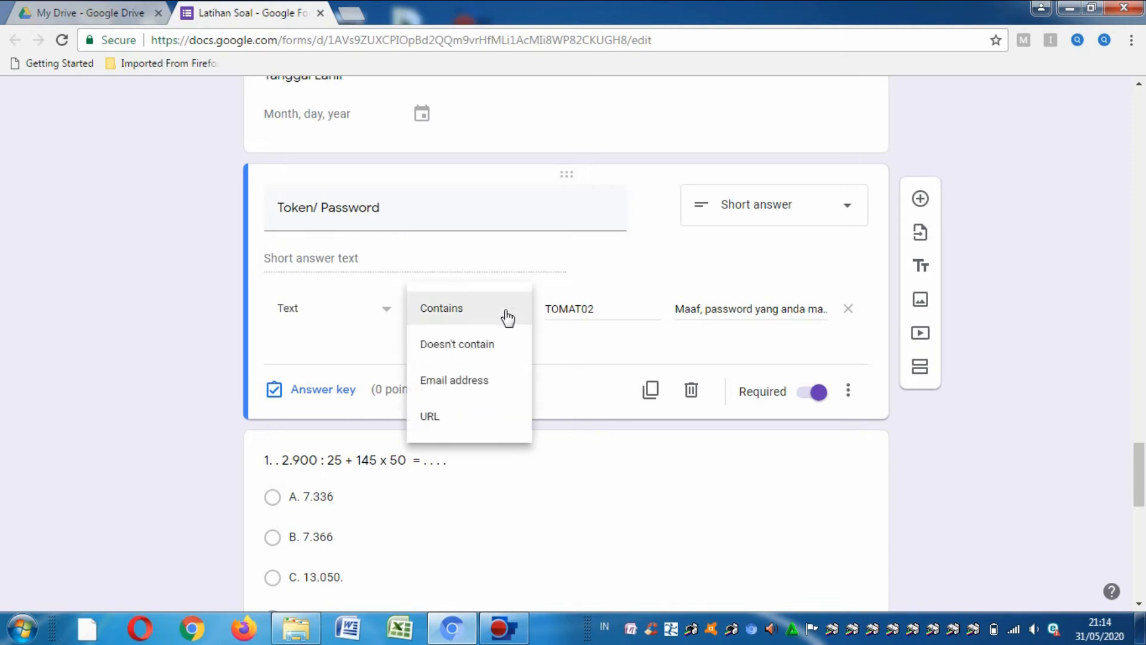
{"action": "left_click", "coordinate": [507, 316]}
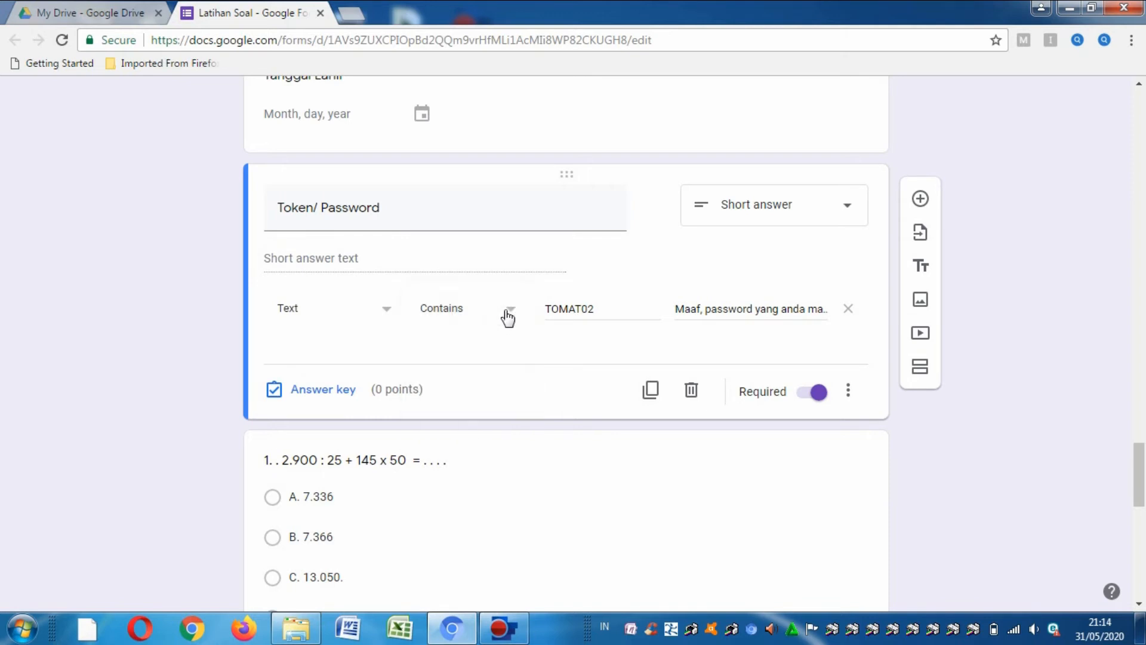
{"action": "double_click", "coordinate": [564, 308]}
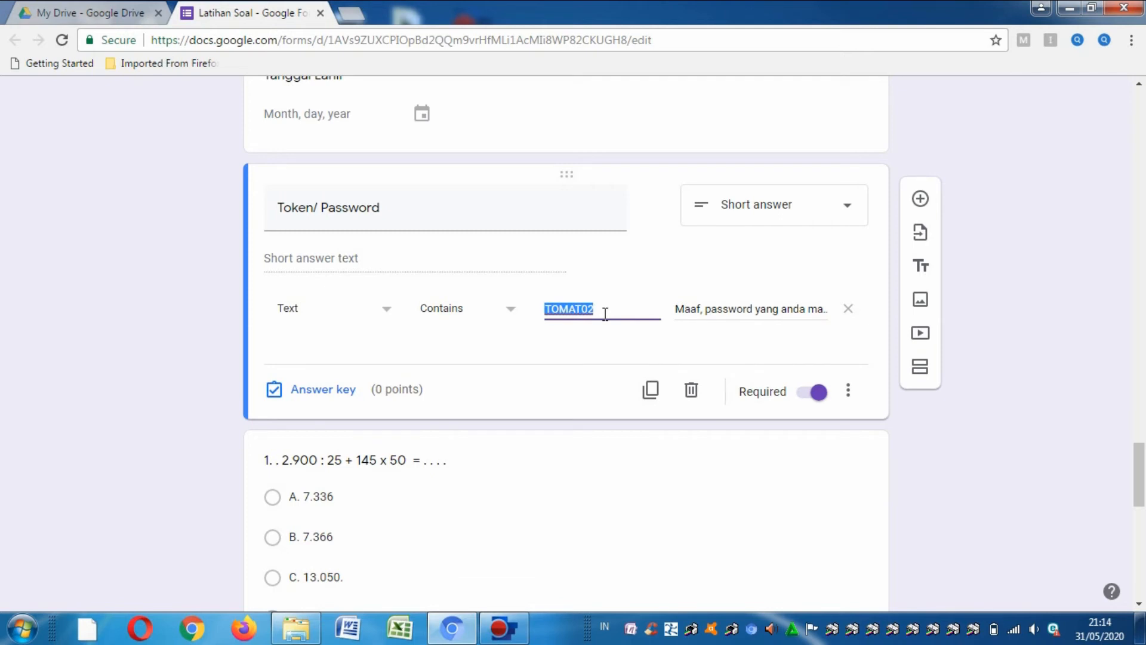
{"action": "type", "text": "LAT"}
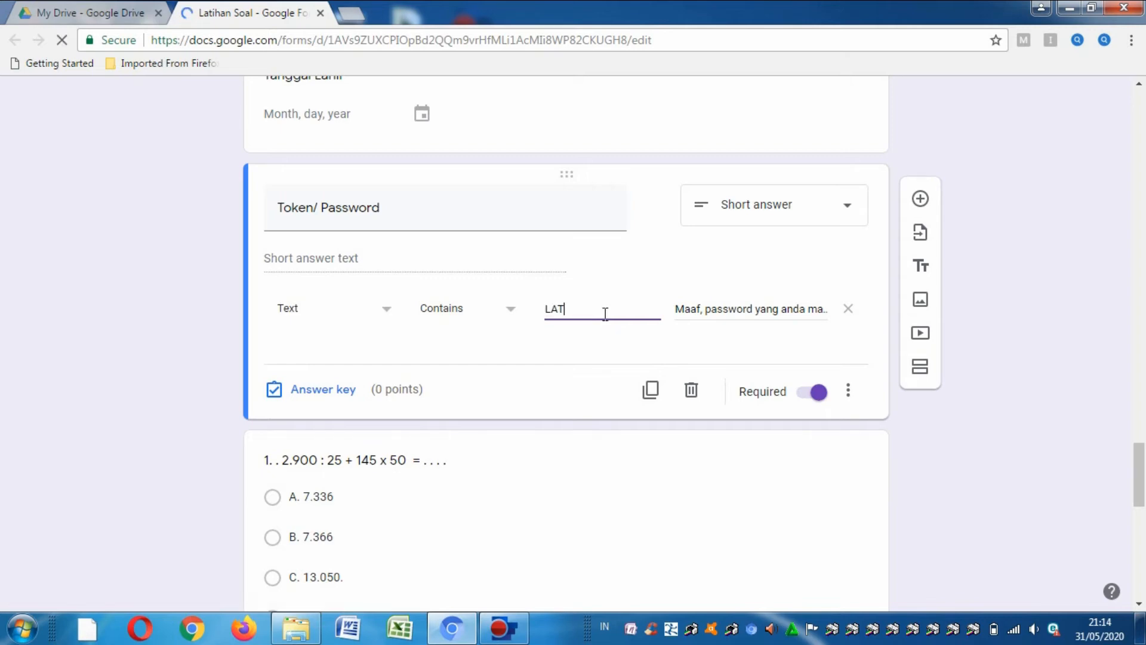
{"action": "type", "text": "IHANSOAL"}
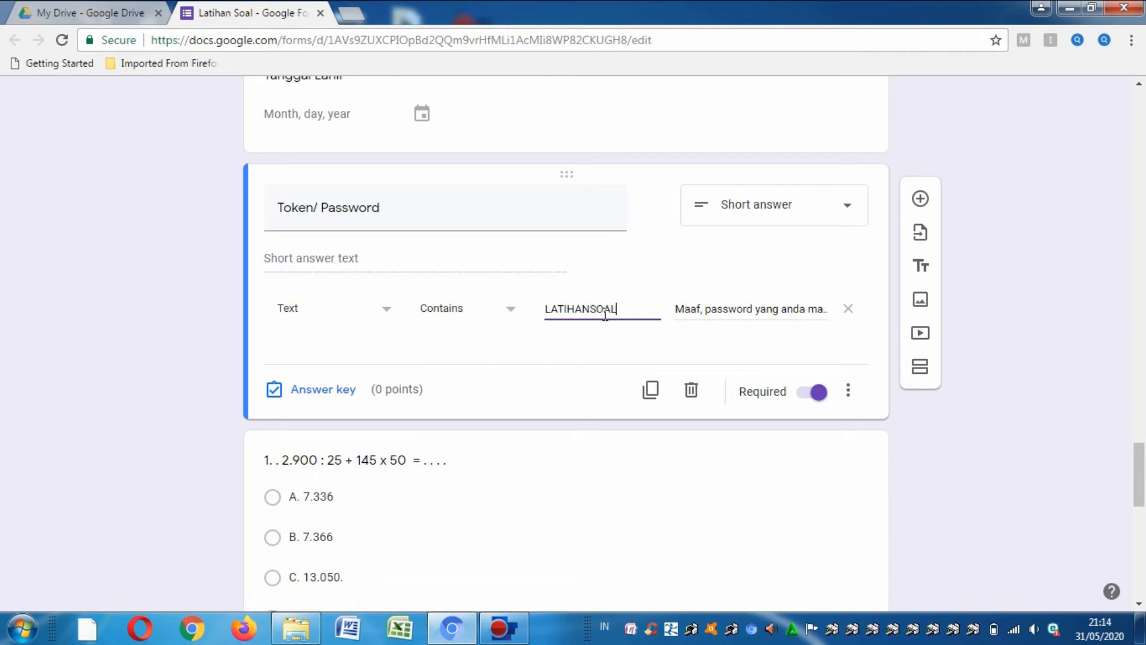
{"action": "left_click", "coordinate": [673, 313]}
- Set the error text to 'Password salah, silahkan coba lagi' and turn Required off
{"action": "left_click", "coordinate": [677, 307]}
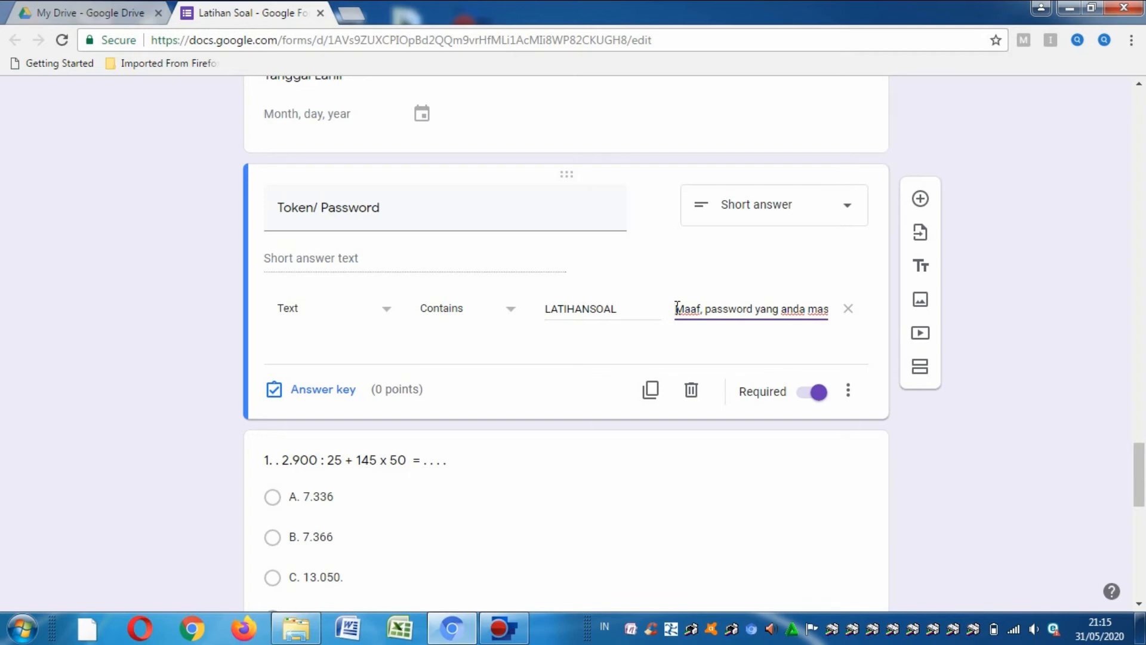
{"action": "left_click_drag", "start_coordinate": [677, 307], "coordinate": [852, 338]}
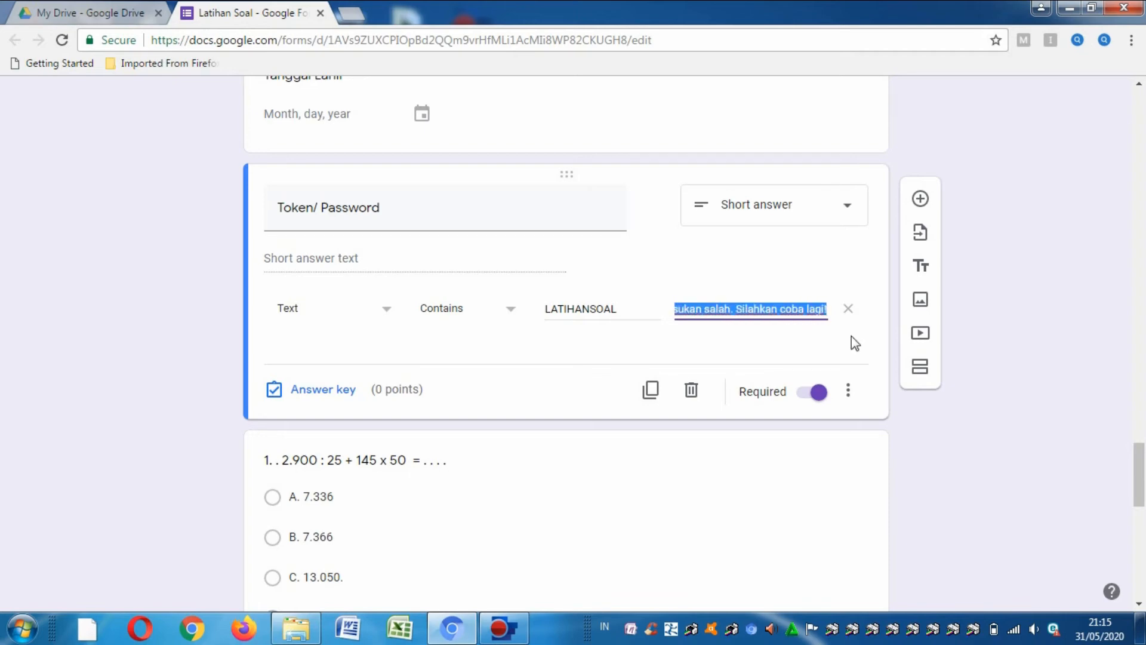
{"action": "type", "text": "P"}
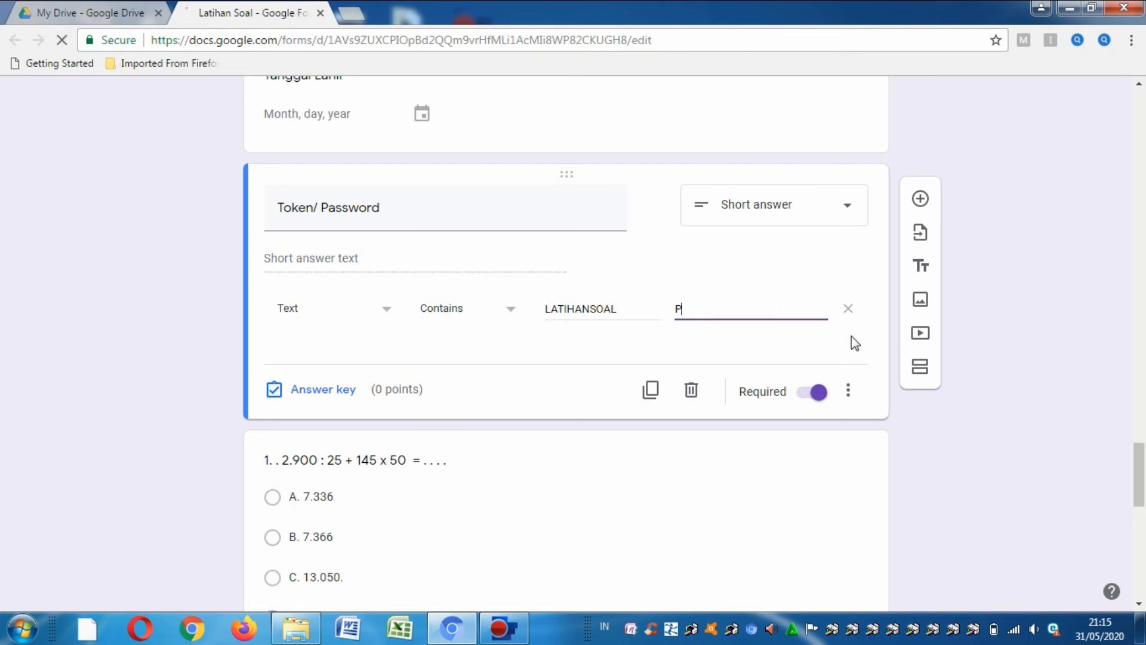
{"action": "type", "text": "assword salah"}
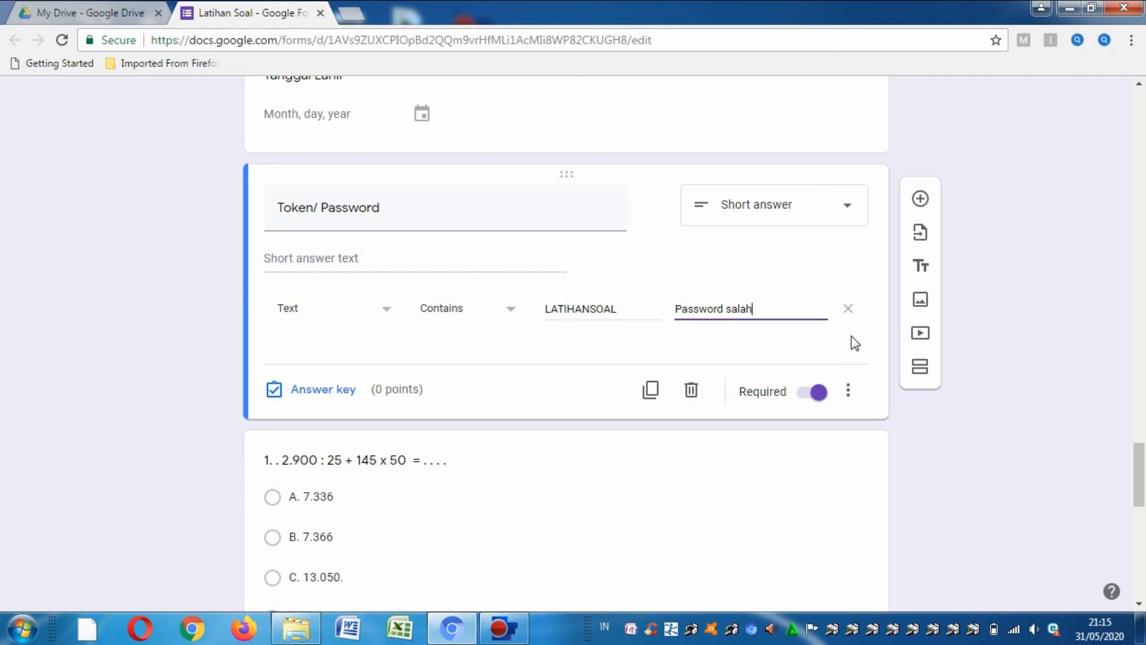
{"action": "type", "text": ", silahkan coba lagi"}
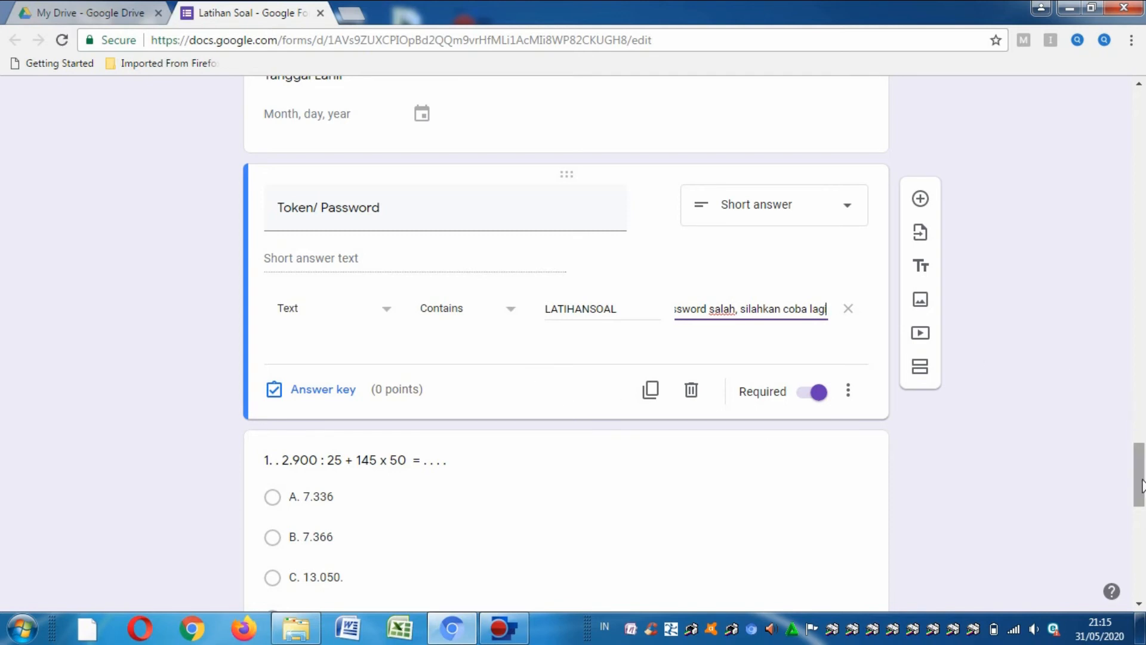
{"action": "mouse_move", "coordinate": [1141, 476]}
{"action": "left_mouse_down"}
{"action": "mouse_move", "coordinate": [1142, 382]}
{"action": "mouse_move", "coordinate": [1142, 475]}
{"action": "left_mouse_up"}
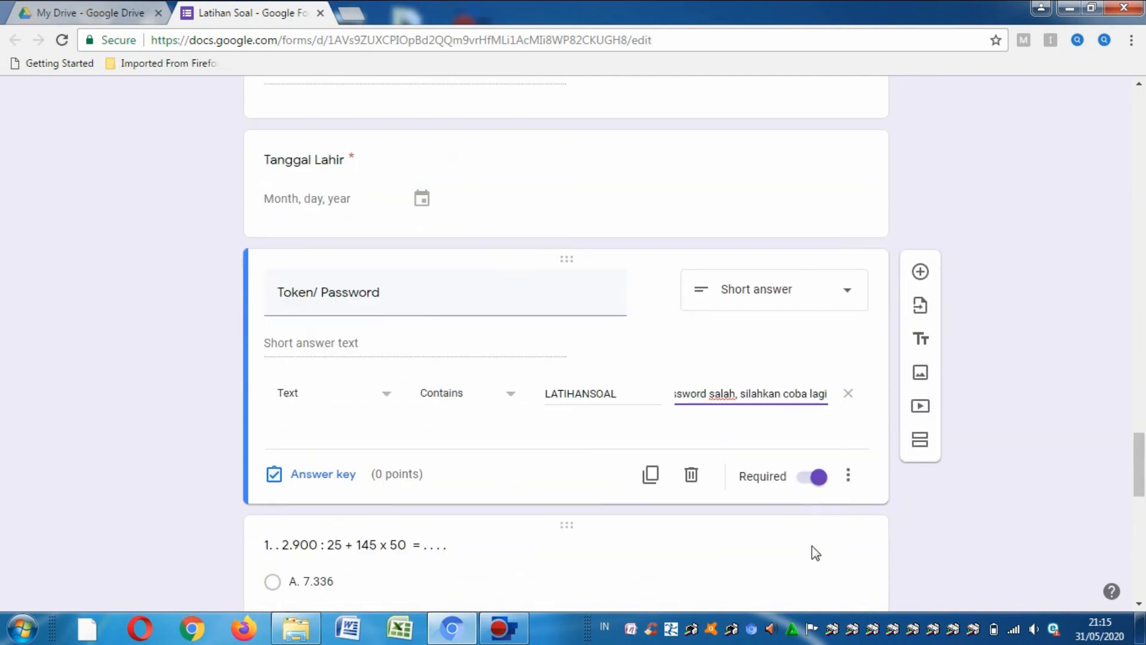
{"action": "left_click", "coordinate": [812, 480]}
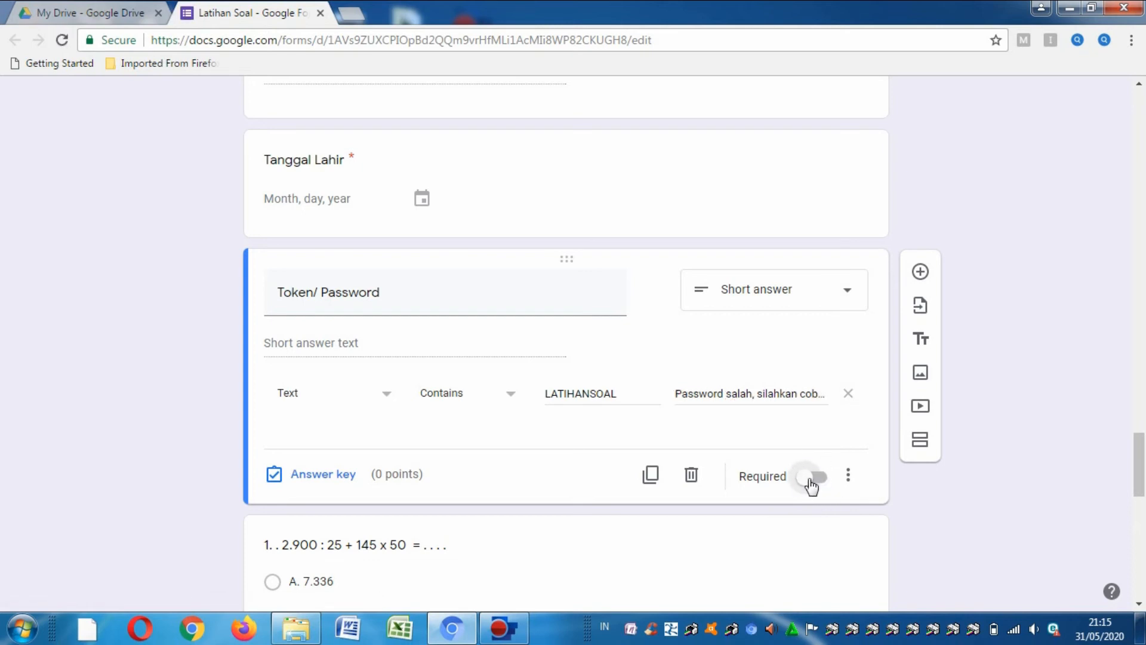
- Make Token/ Password required again and insert a new section right after it
{"action": "left_click", "coordinate": [811, 481]}
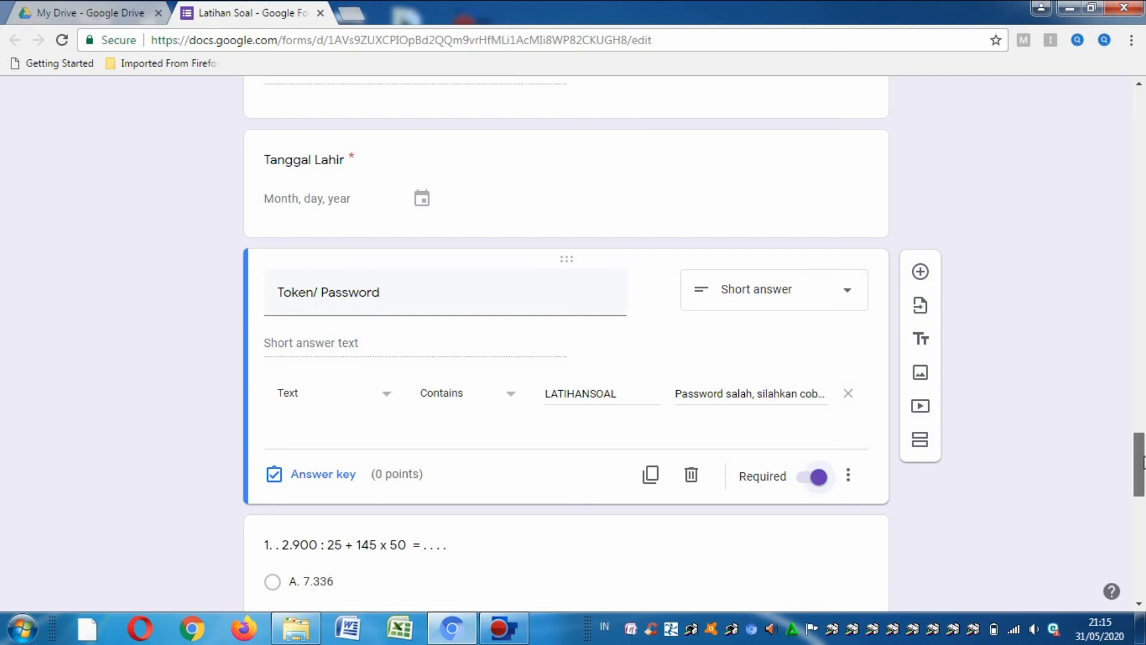
{"action": "left_click_drag", "start_coordinate": [1143, 463], "coordinate": [1143, 469]}
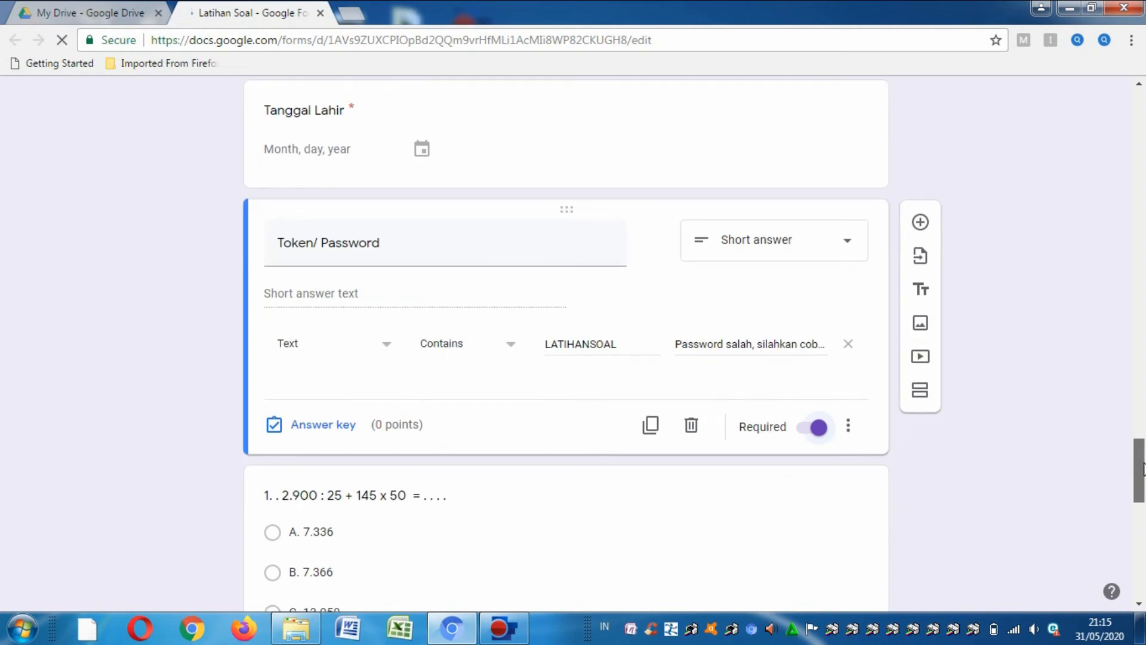
{"action": "left_click_drag", "start_coordinate": [1143, 466], "coordinate": [1141, 474]}
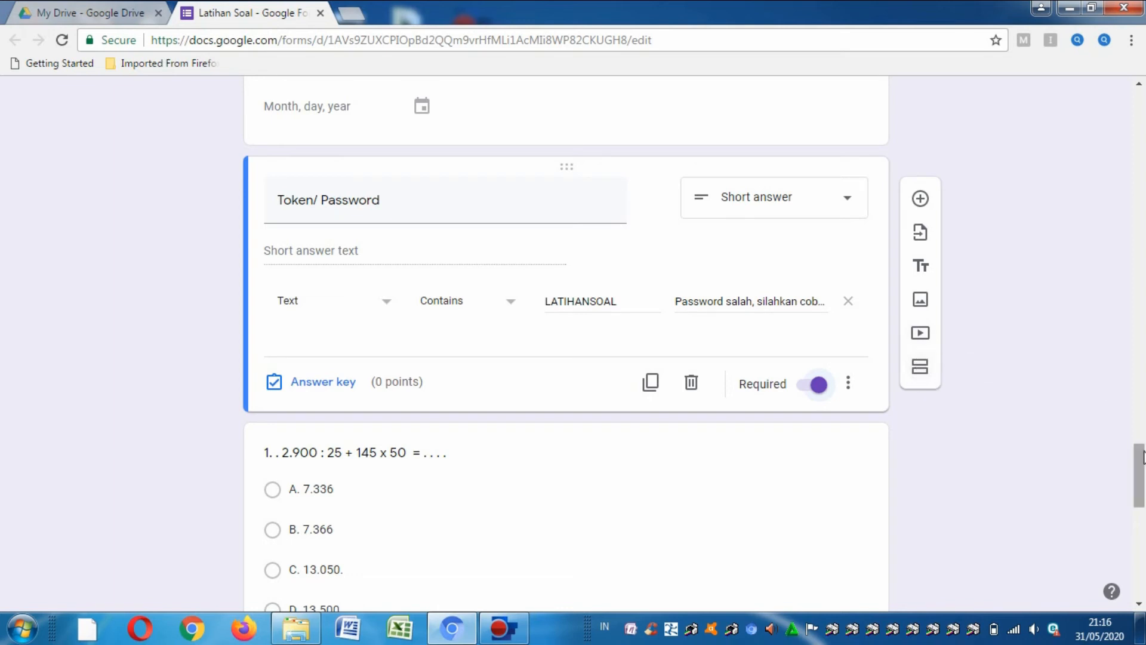
{"action": "left_click_drag", "start_coordinate": [1140, 452], "coordinate": [1142, 466]}
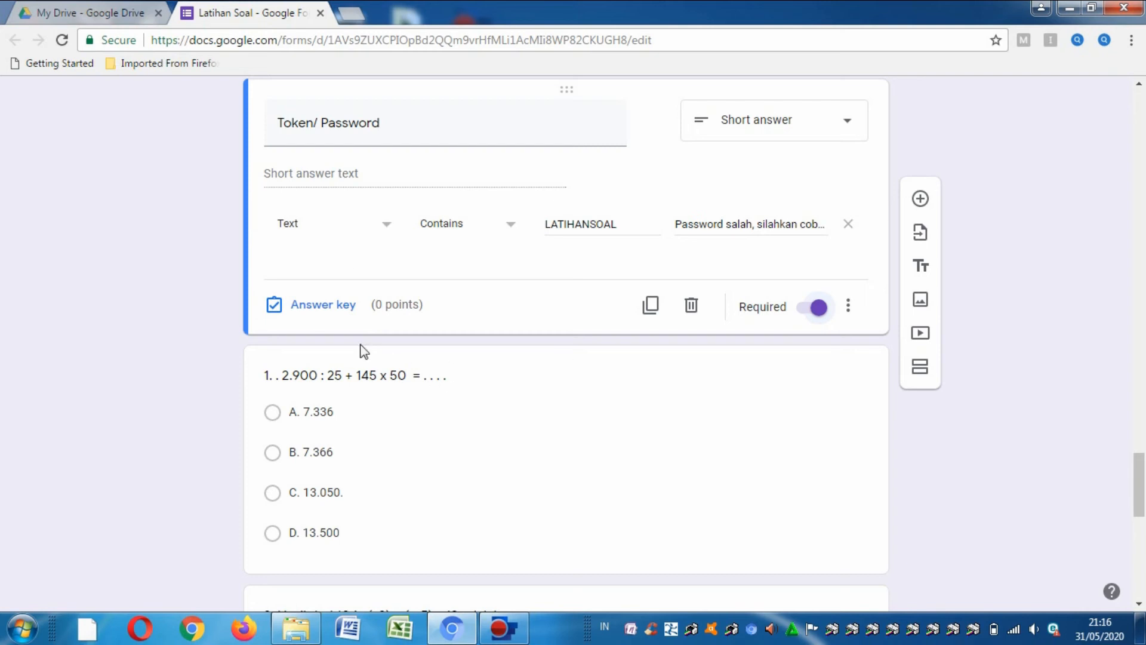
{"action": "left_click", "coordinate": [922, 373]}
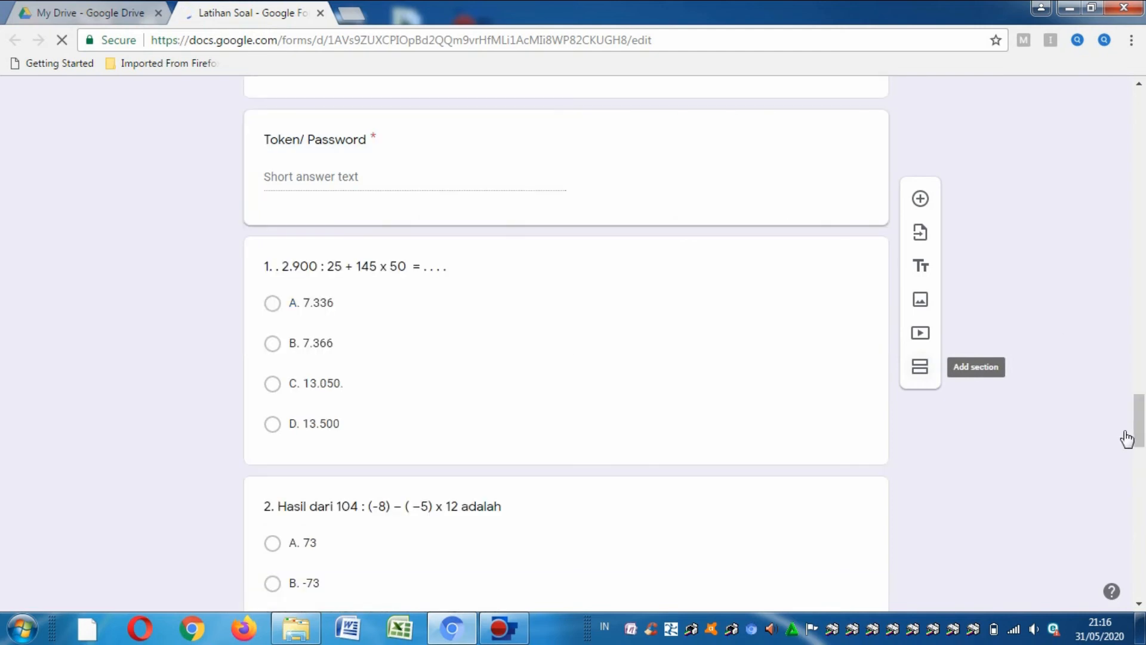
{"action": "left_click", "coordinate": [1140, 396]}
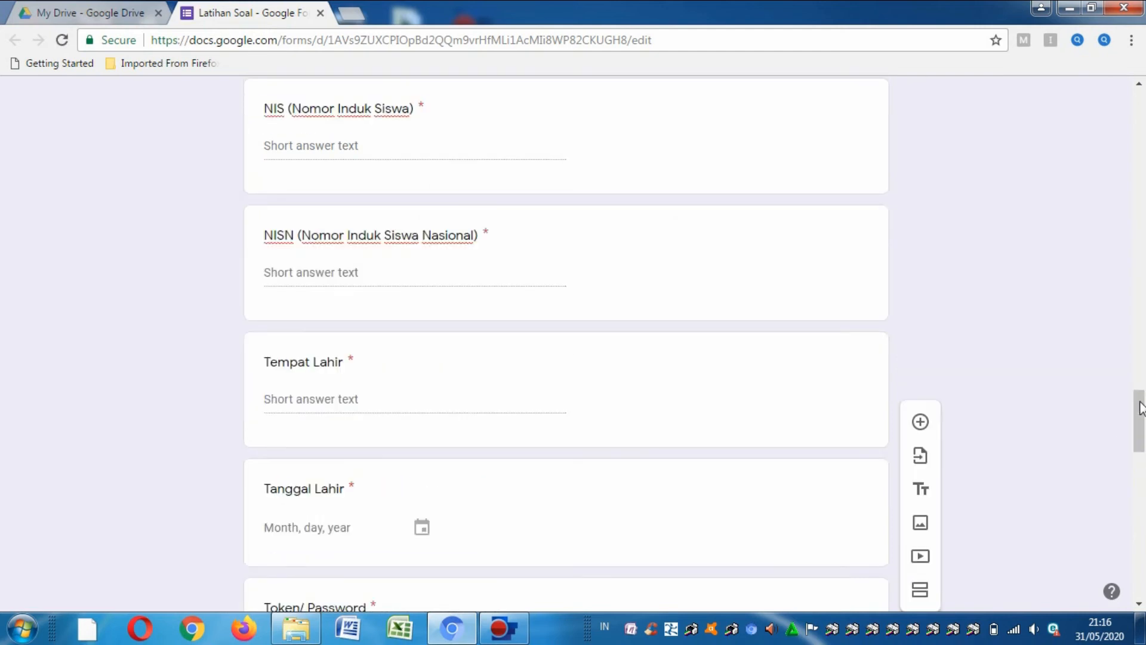
{"action": "left_click_drag", "start_coordinate": [1140, 421], "coordinate": [1140, 455]}
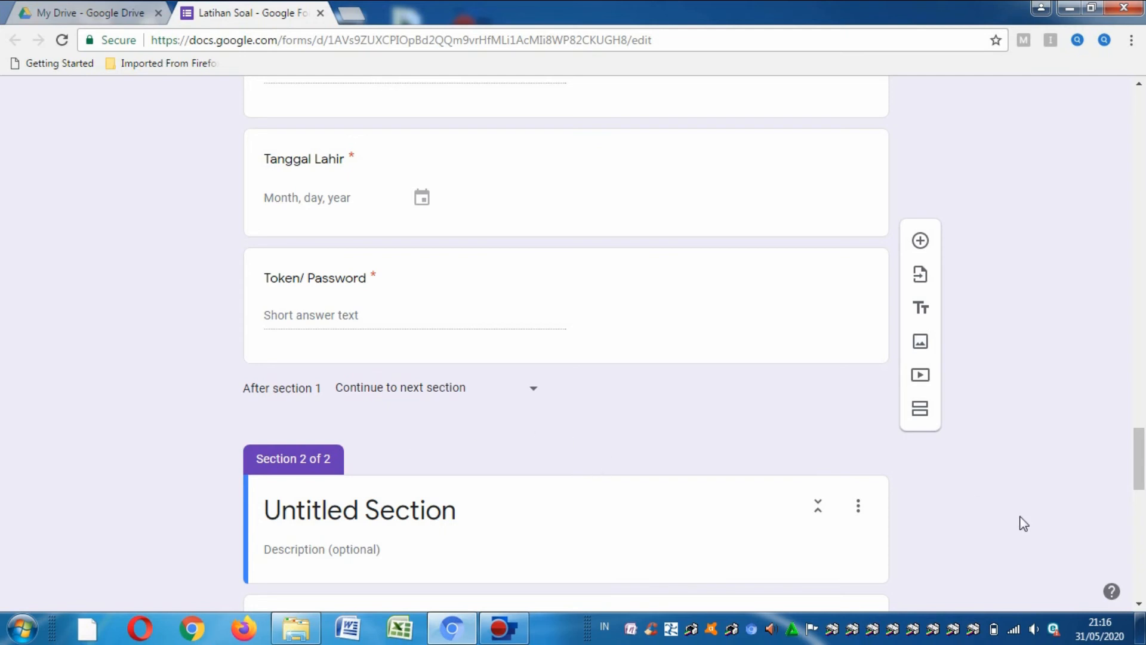
{"action": "scroll", "coordinate": [1143, 468], "scroll_direction": "down", "scroll_amount": 4}
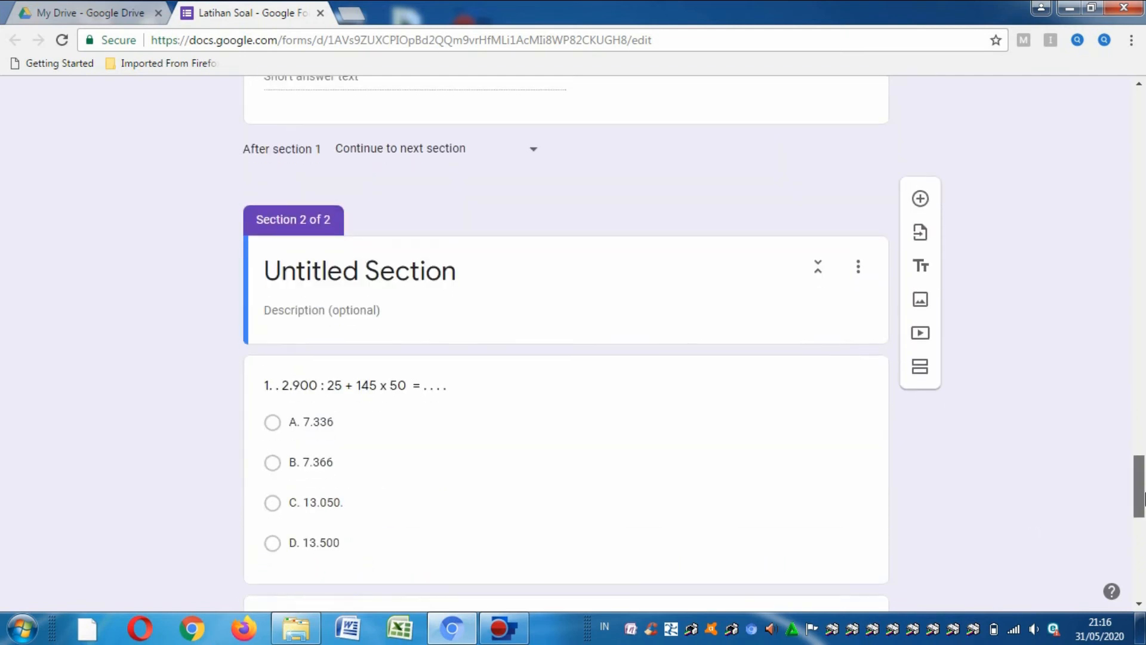
{"action": "left_click", "coordinate": [858, 280]}
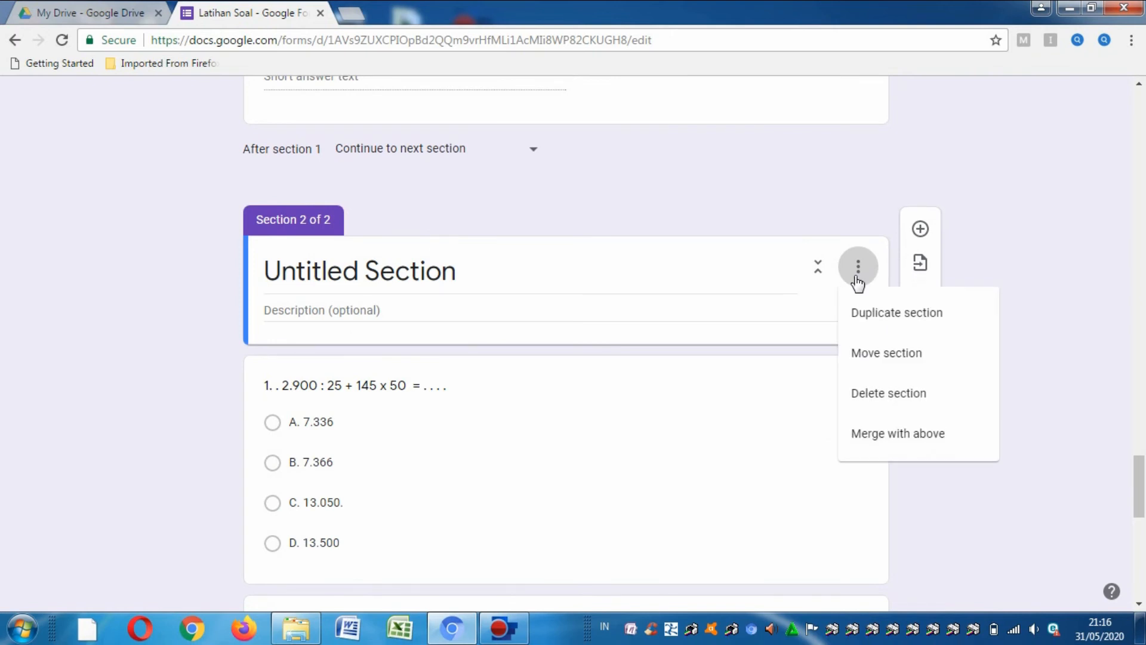
{"action": "left_click", "coordinate": [1078, 255]}
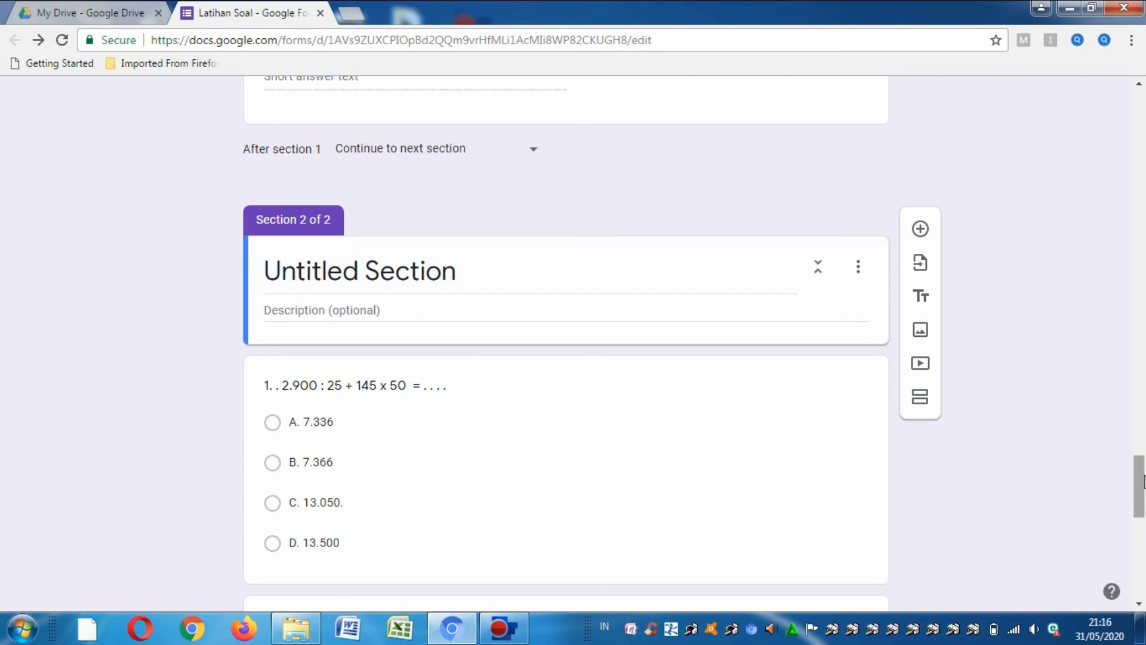
{"action": "left_click_drag", "start_coordinate": [1143, 484], "coordinate": [1143, 523]}
{"action": "scroll", "coordinate": [1143, 523], "scroll_direction": "down", "scroll_amount": 5}
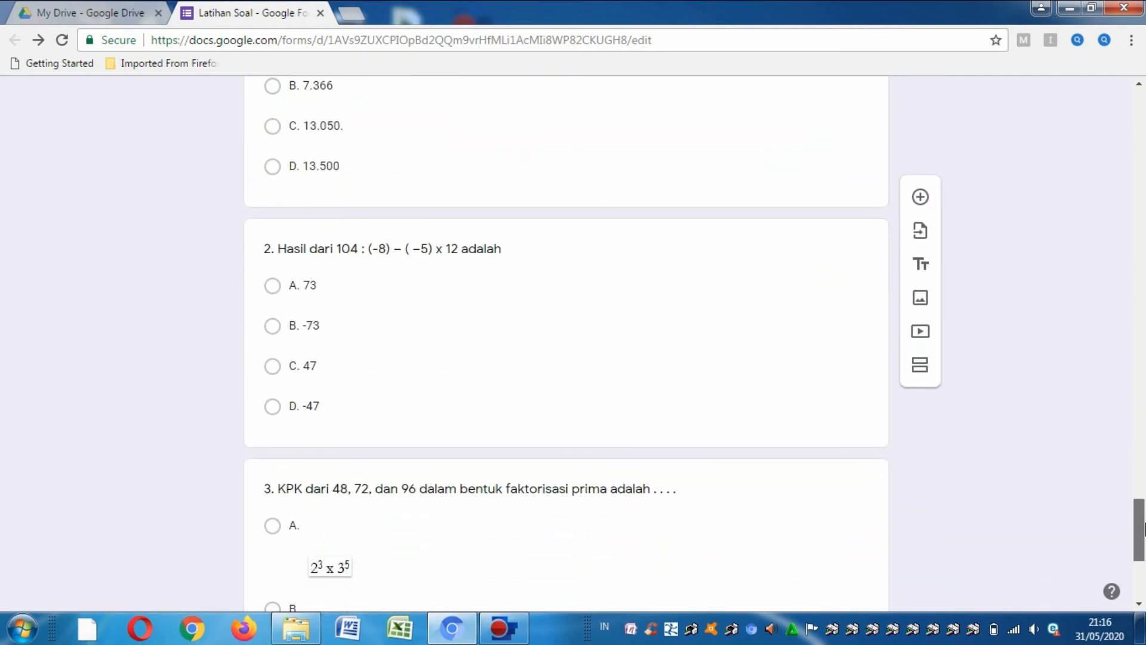
{"action": "scroll", "coordinate": [1143, 507], "scroll_direction": "up", "scroll_amount": 20}
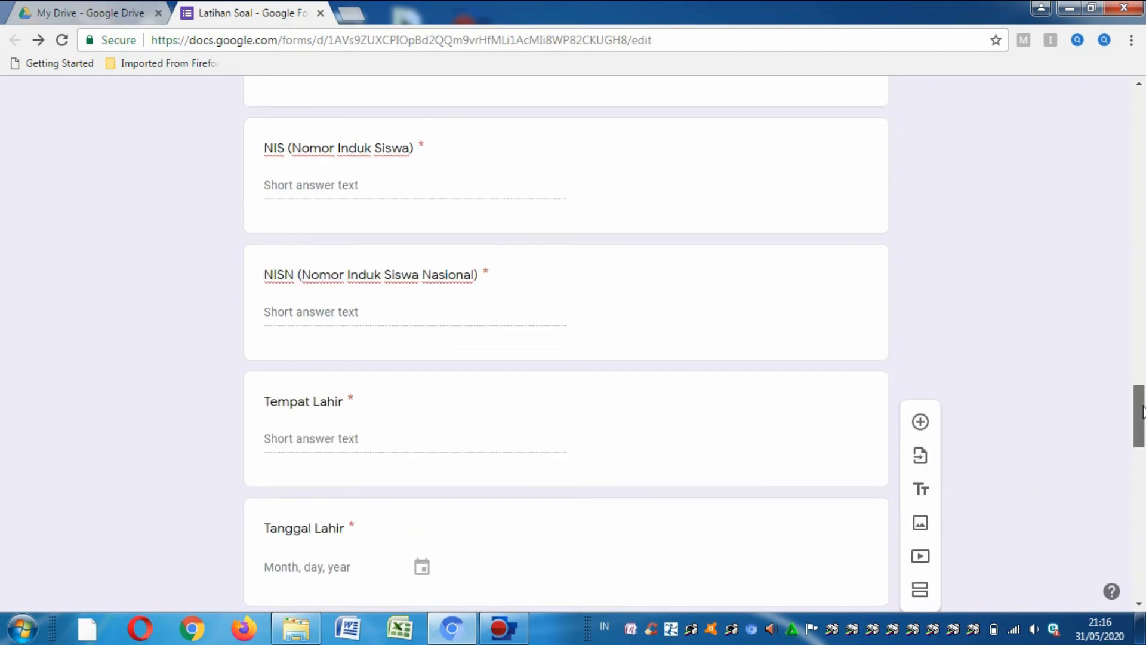
{"action": "scroll", "coordinate": [1143, 411], "scroll_direction": "up", "scroll_amount": 15}
{"action": "scroll", "coordinate": [1143, 164], "scroll_direction": "up", "scroll_amount": 8}
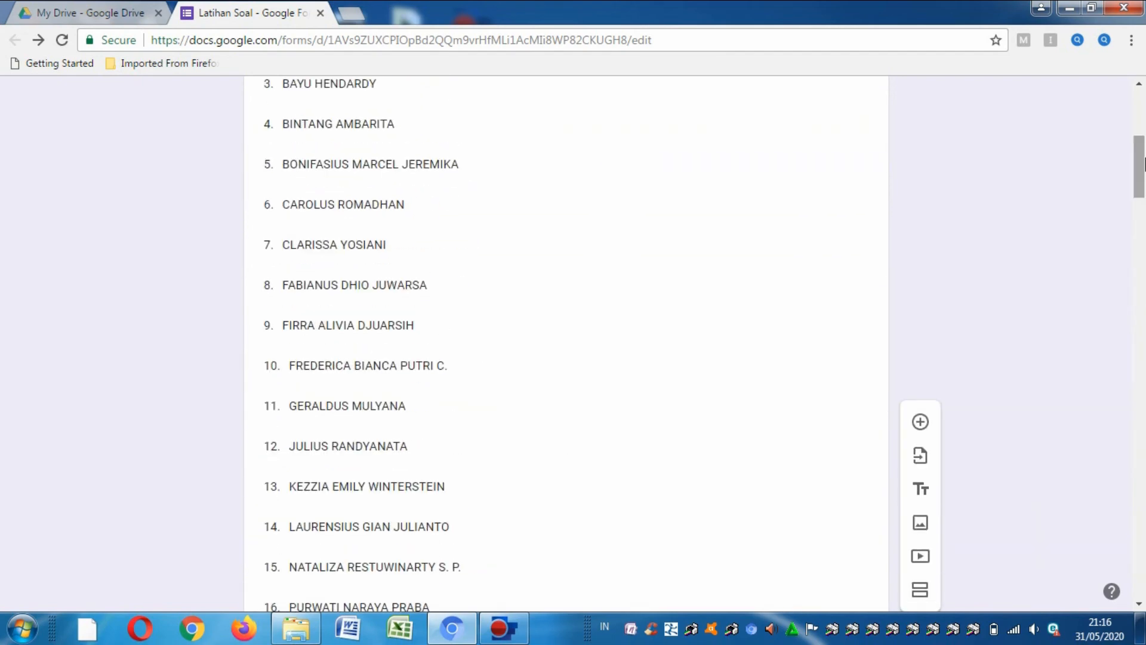
{"action": "scroll", "coordinate": [1144, 120], "scroll_direction": "up", "scroll_amount": 6}
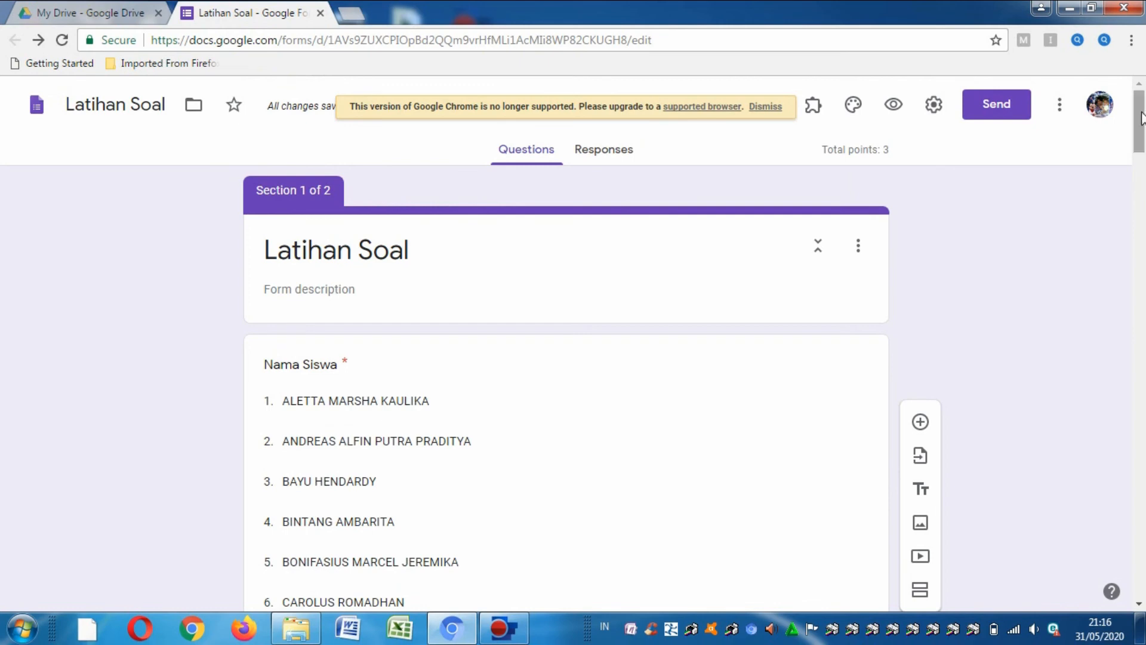
- Preview the Latihan Soal form with the eye icon
{"action": "left_click_drag", "start_coordinate": [1143, 117], "coordinate": [1144, 62]}
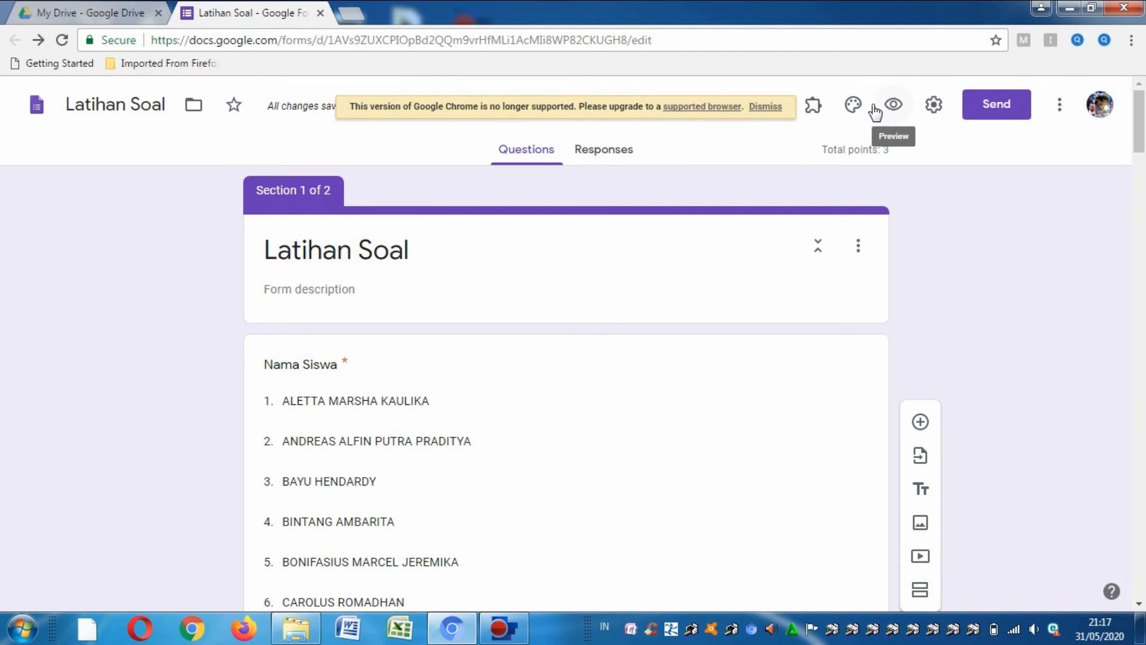
{"action": "left_click", "coordinate": [893, 107]}
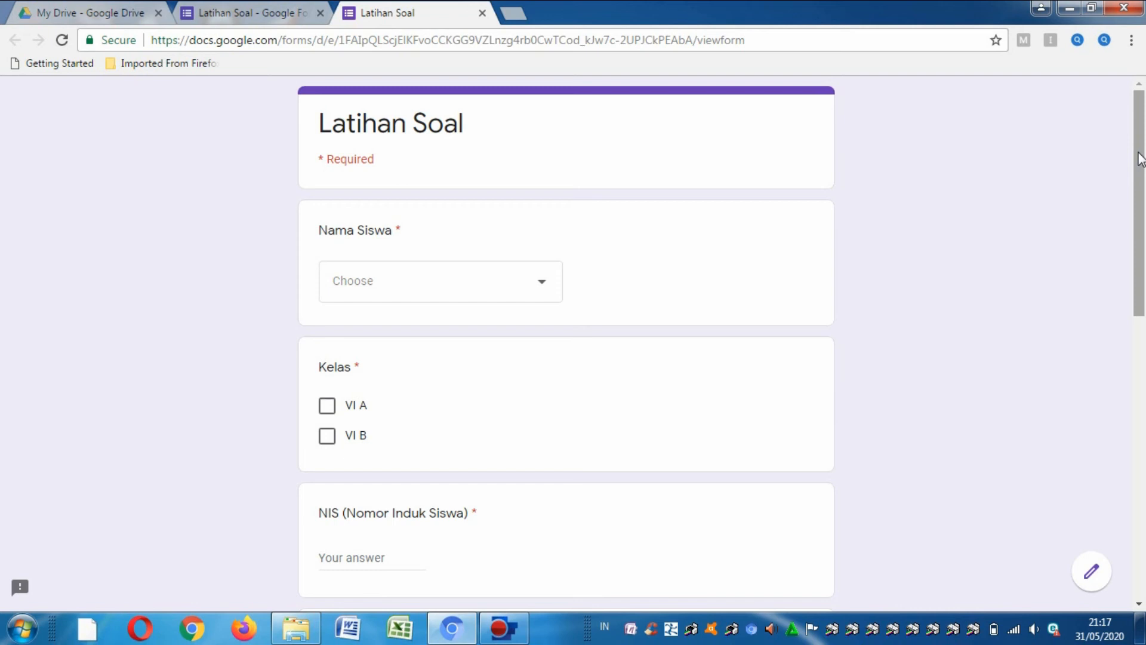
- Pick a student in the Nama Siswa dropdown and tick class VI A
{"action": "left_click_drag", "start_coordinate": [1140, 158], "coordinate": [1144, 495]}
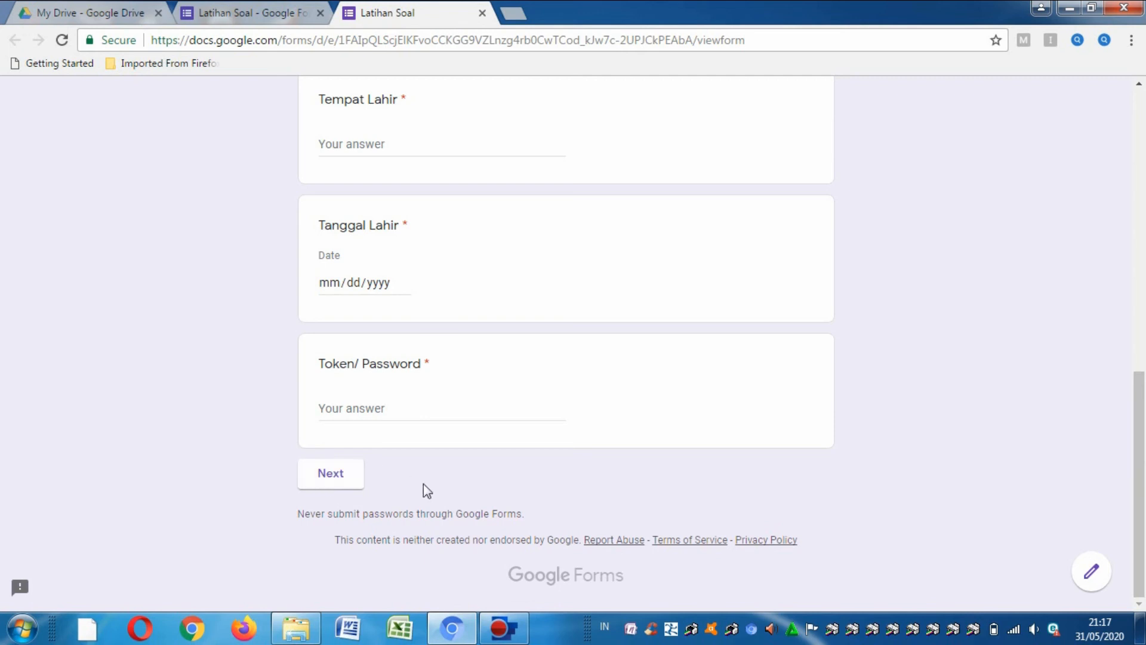
{"action": "left_click_drag", "start_coordinate": [1144, 490], "coordinate": [1145, 167]}
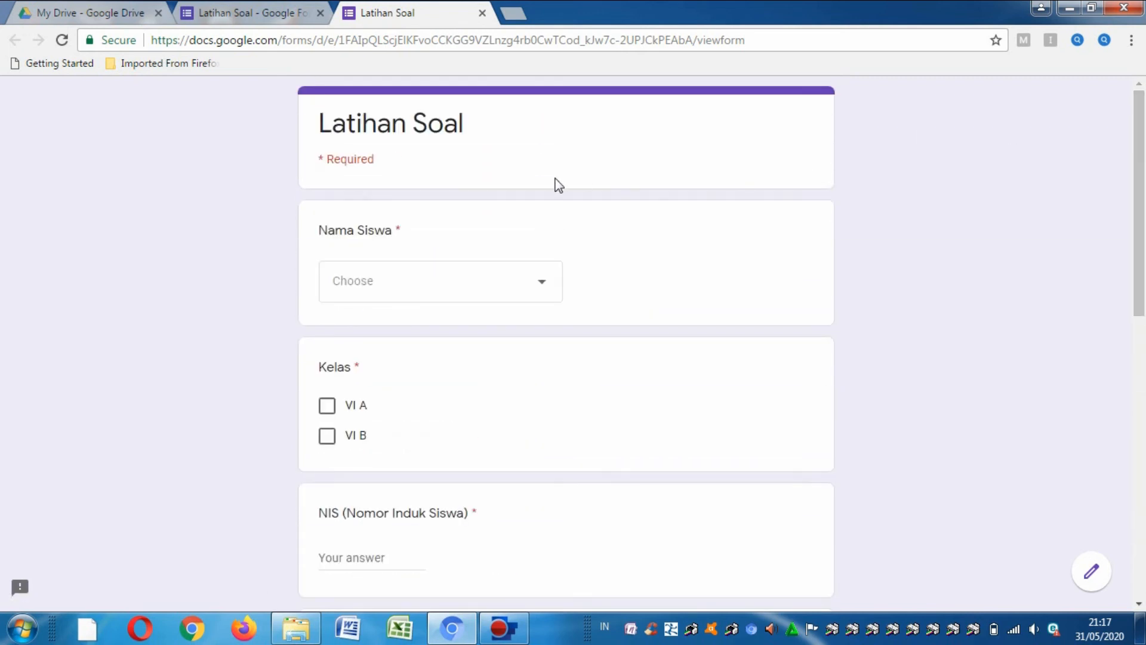
{"action": "left_click", "coordinate": [545, 287]}
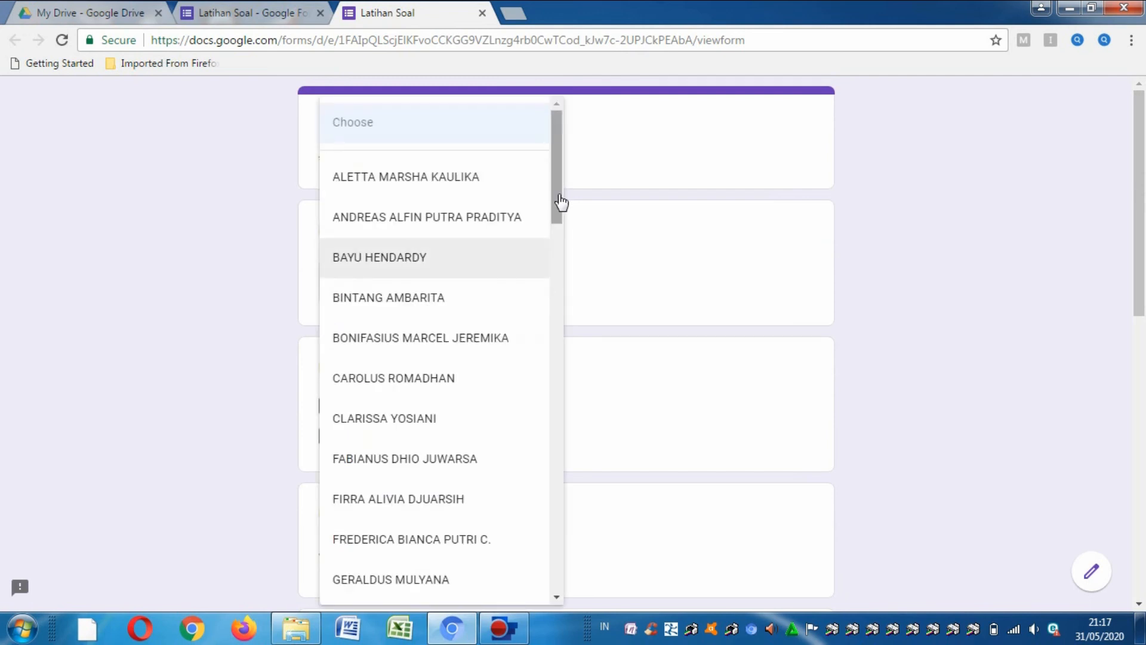
{"action": "scroll", "coordinate": [562, 215], "scroll_direction": "down", "scroll_amount": 2}
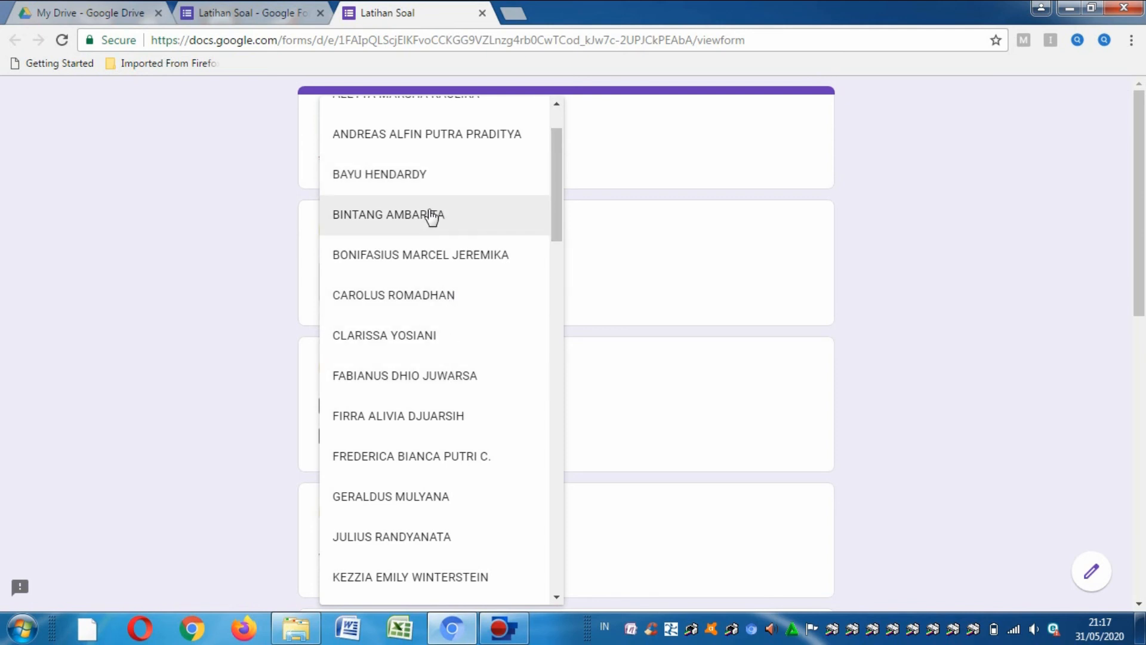
{"action": "left_click", "coordinate": [432, 255]}
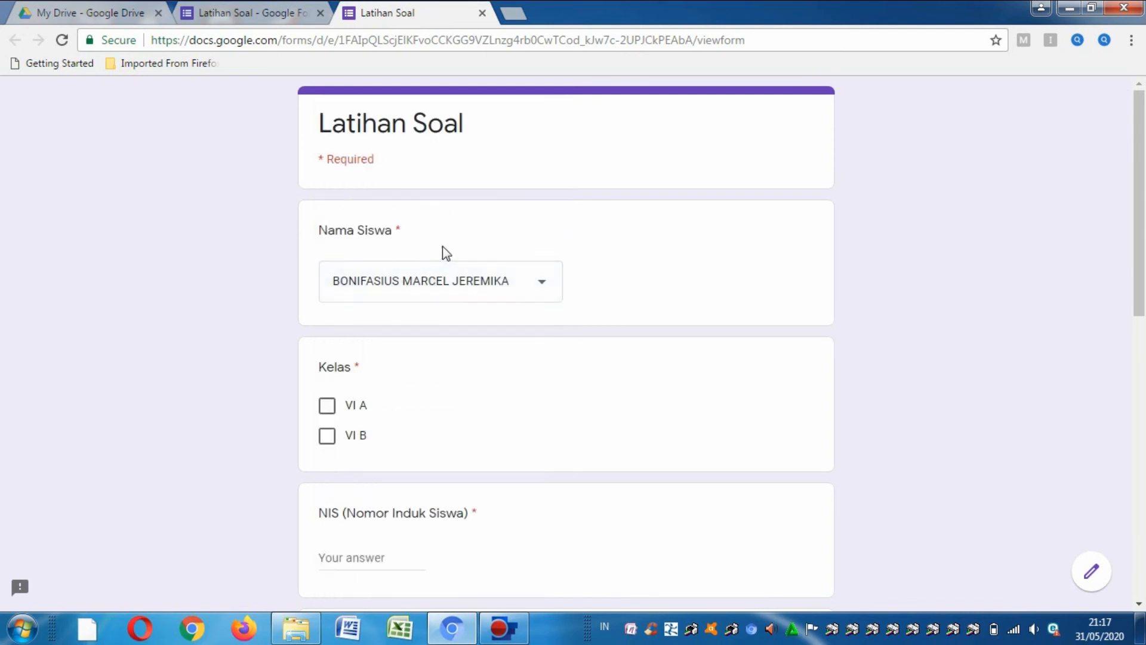
{"action": "left_click", "coordinate": [327, 412]}
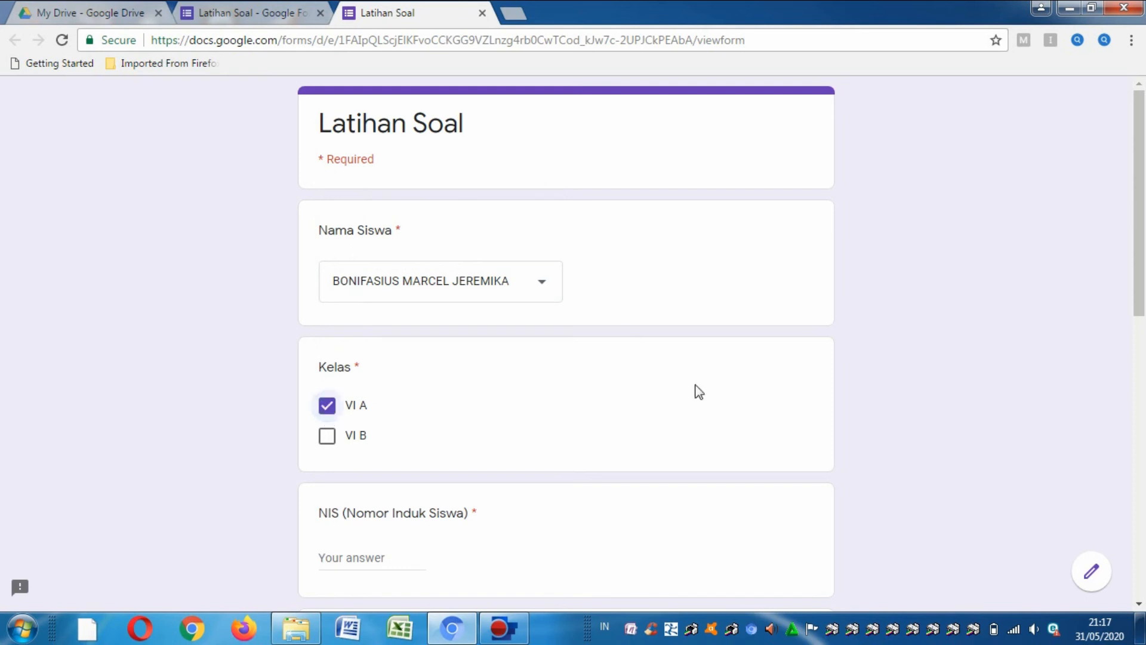
- Answer NIS with 1234, NISN with 4321, and Tempat Lahir with Bandung
{"action": "left_click_drag", "start_coordinate": [1138, 258], "coordinate": [1141, 364]}
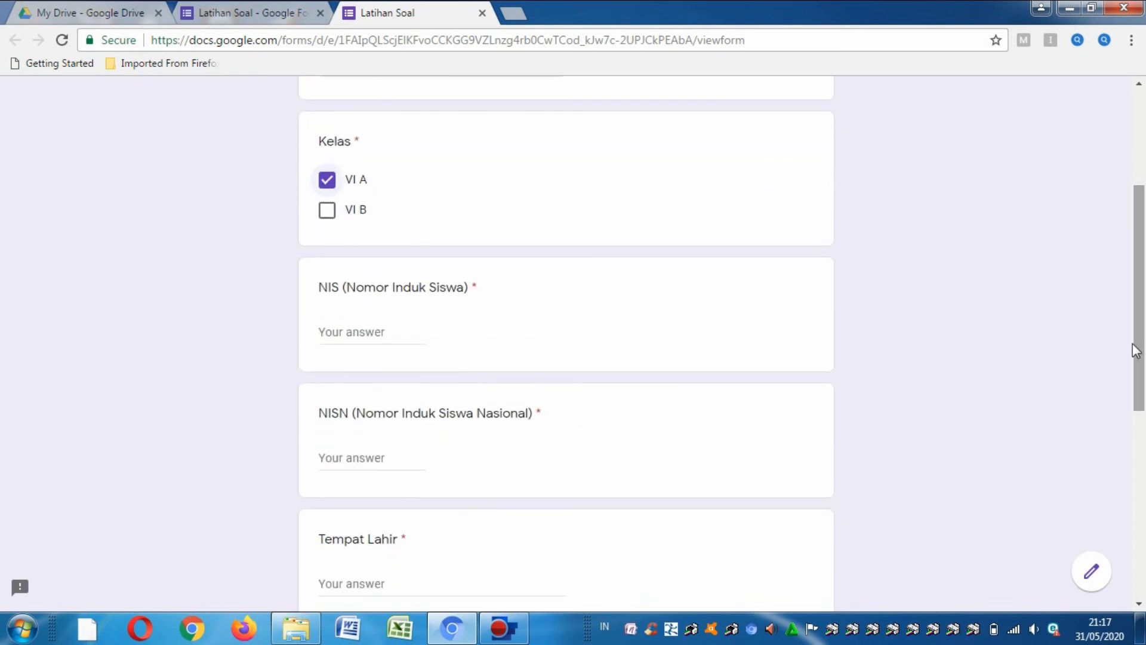
{"action": "left_click", "coordinate": [386, 331]}
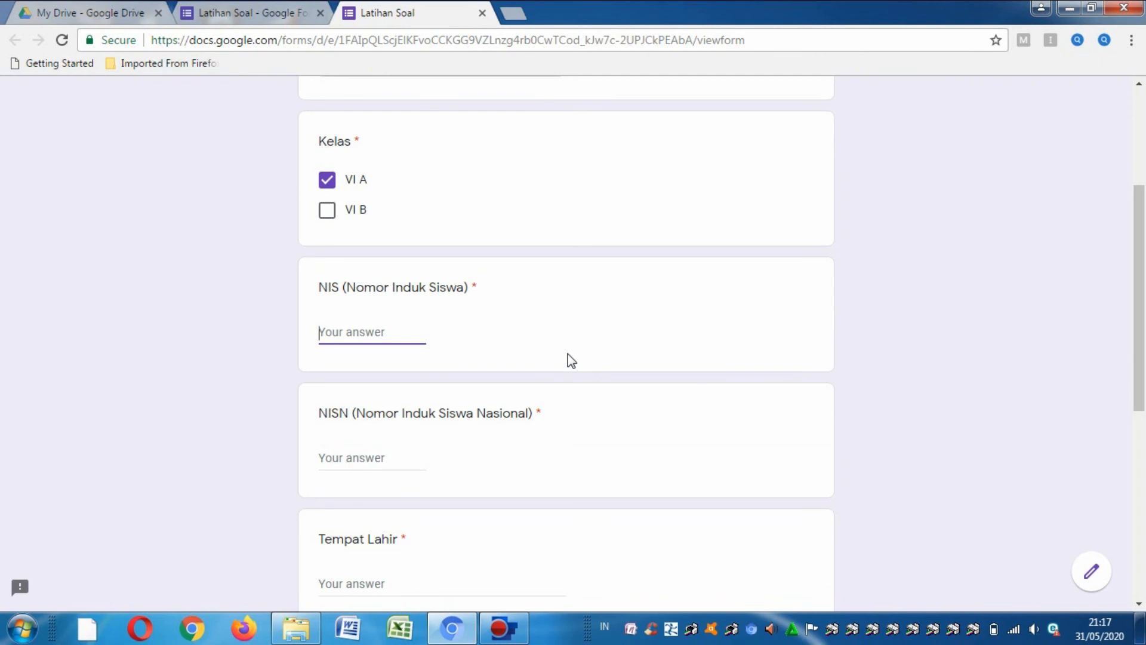
{"action": "type", "text": "1234"}
{"action": "left_click", "coordinate": [400, 452]}
{"action": "type", "text": "4"}
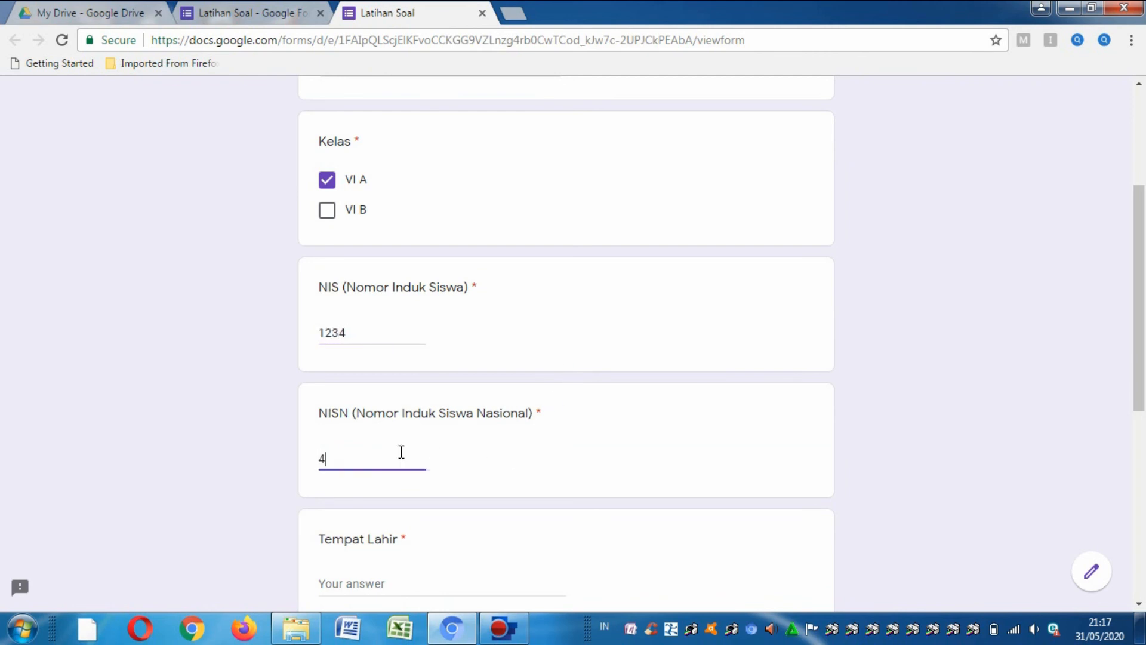
{"action": "type", "text": "321"}
{"action": "left_click", "coordinate": [357, 588]}
{"action": "type", "text": "Ba"}
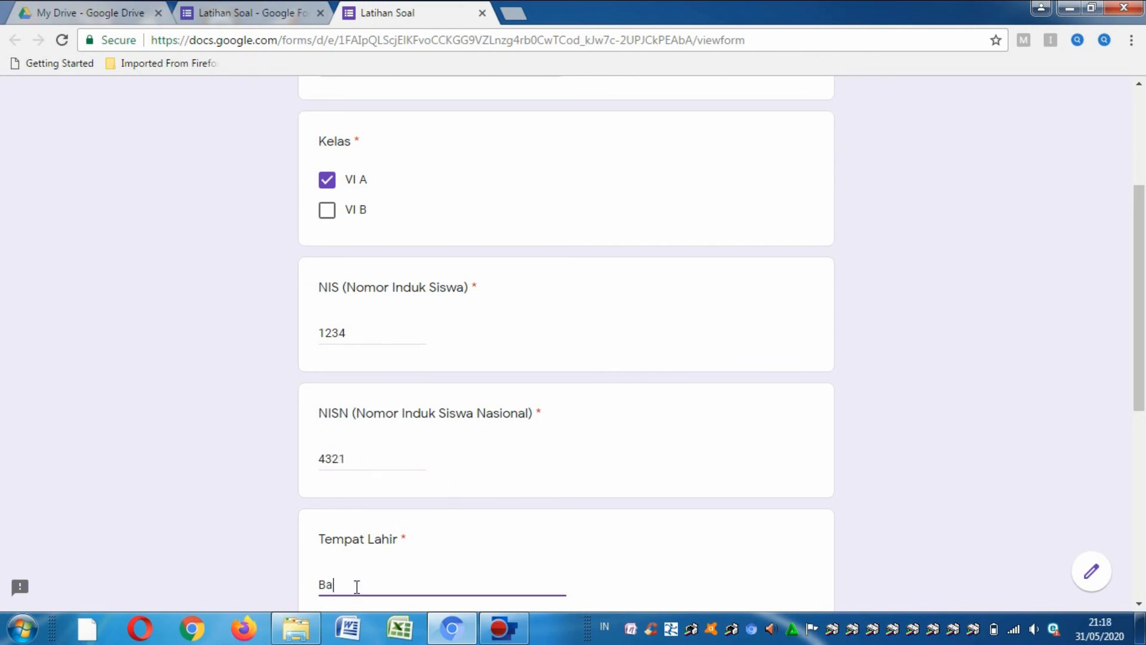
{"action": "type", "text": "ndung"}
{"action": "left_click_drag", "start_coordinate": [1142, 380], "coordinate": [1142, 405]}
{"action": "scroll", "coordinate": [1143, 404], "scroll_direction": "down", "scroll_amount": 4}
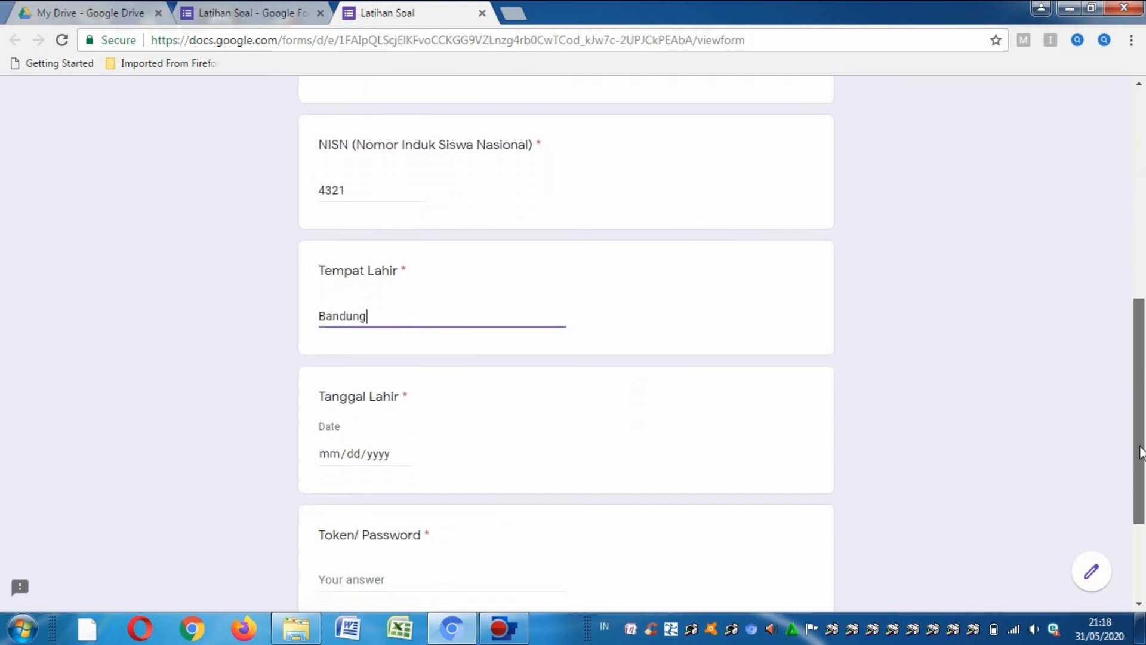
- Choose 16 May 2019 in the Tanggal Lahir calendar, giving 05/16/2019
{"action": "left_click", "coordinate": [402, 456]}
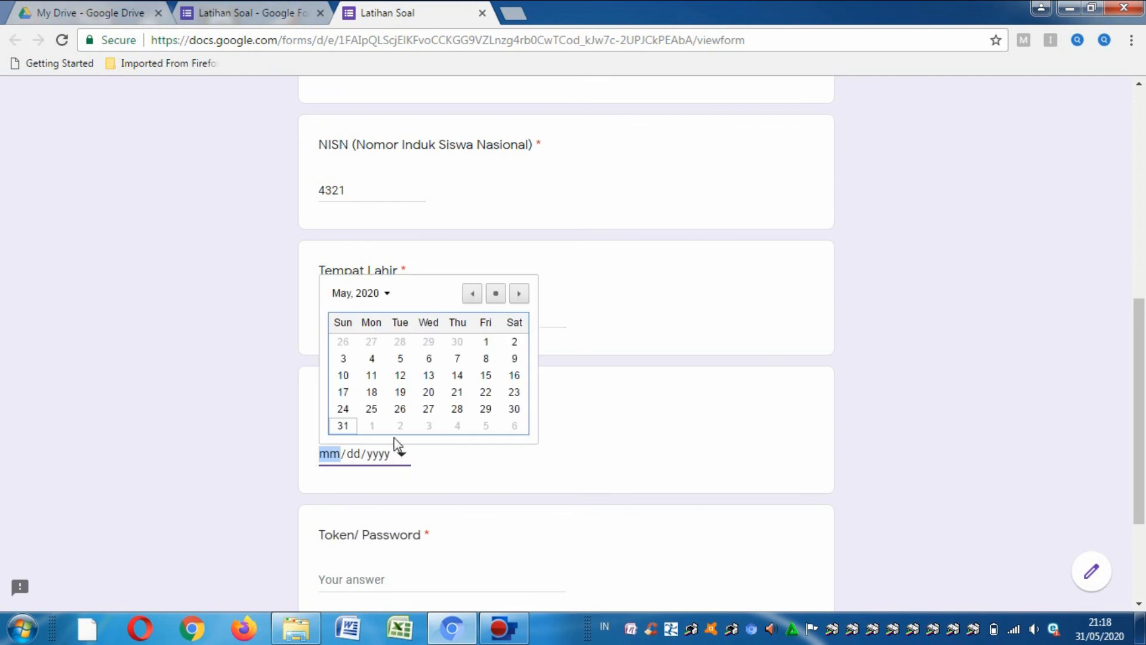
{"action": "left_click", "coordinate": [471, 294]}
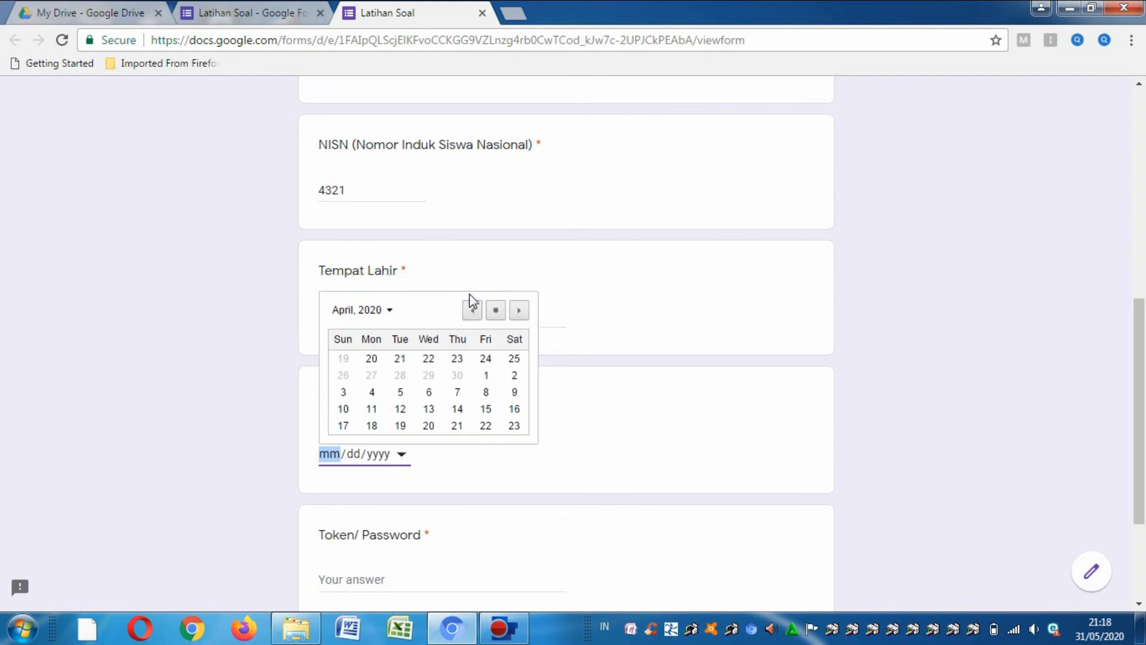
{"action": "left_click", "coordinate": [472, 310]}
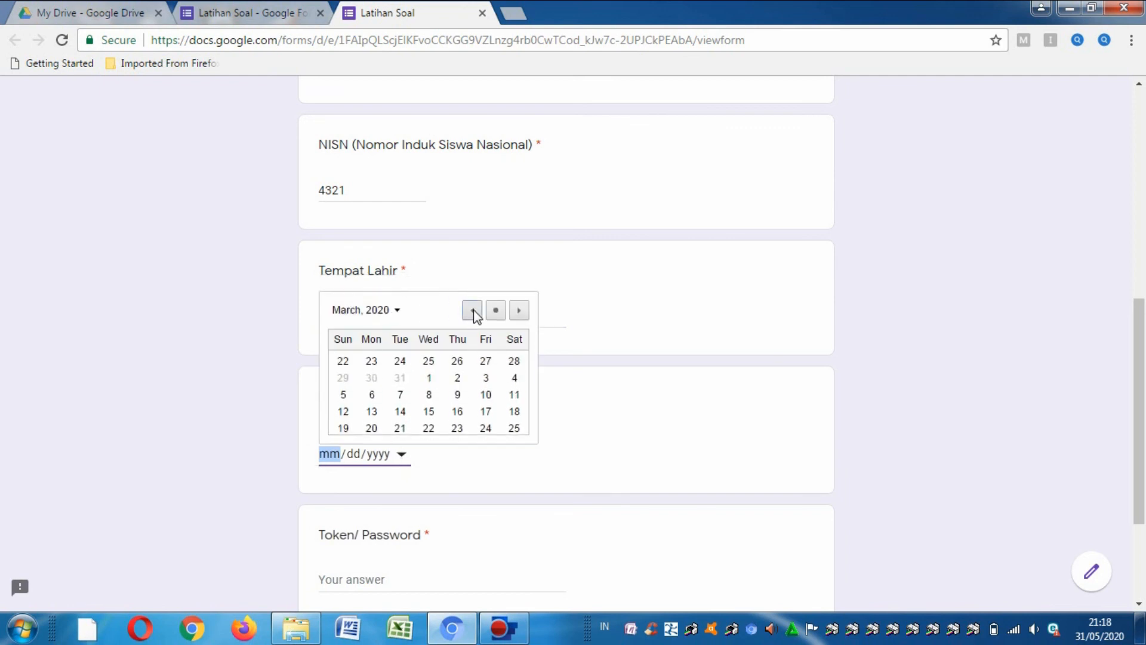
{"action": "left_click", "coordinate": [472, 311]}
{"action": "left_click", "coordinate": [472, 310]}
{"action": "left_click", "coordinate": [472, 310]}
{"action": "left_click", "coordinate": [472, 311]}
{"action": "left_click", "coordinate": [472, 310]}
{"action": "left_click", "coordinate": [472, 311]}
{"action": "left_click", "coordinate": [472, 311]}
{"action": "left_click", "coordinate": [472, 310]}
{"action": "left_click", "coordinate": [472, 310]}
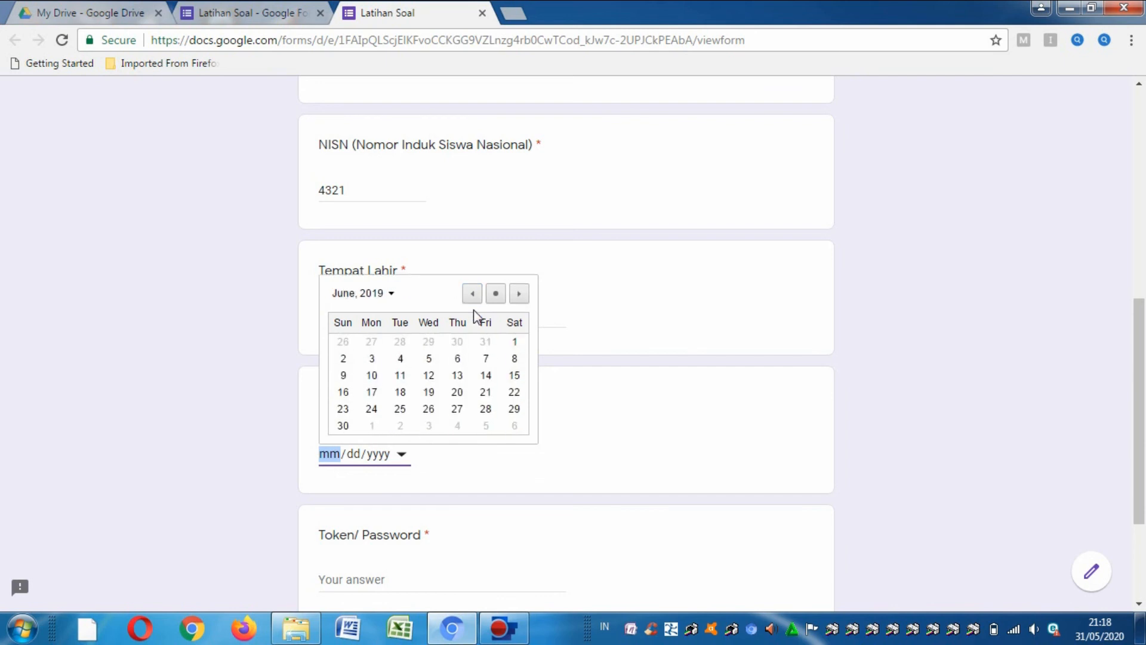
{"action": "left_click", "coordinate": [472, 295]}
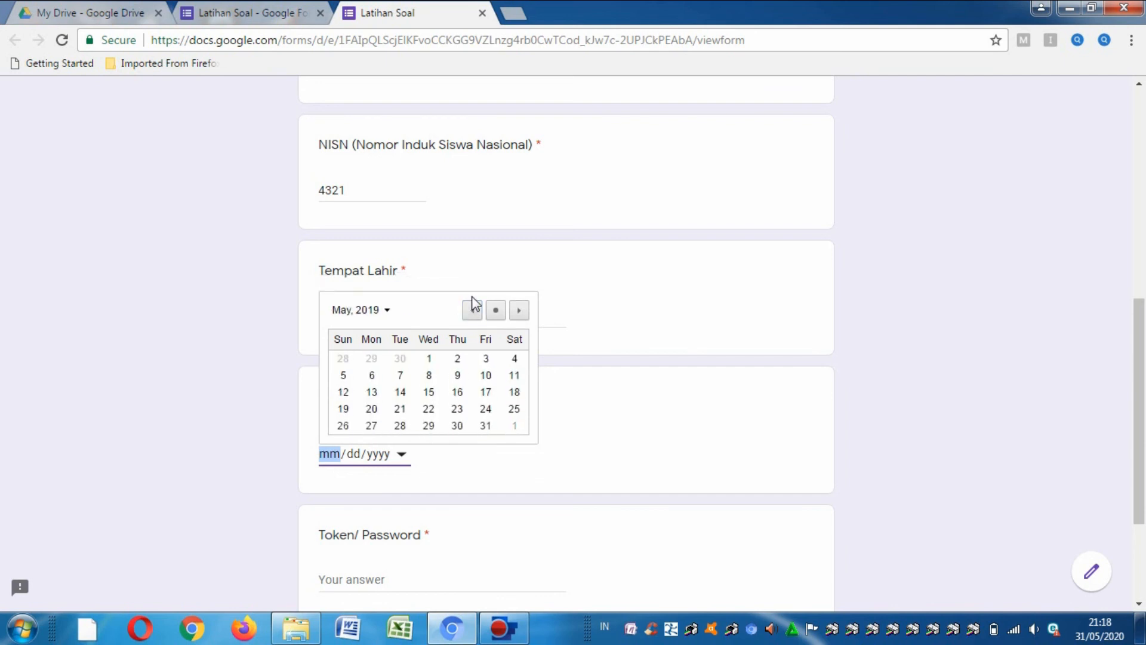
{"action": "left_click", "coordinate": [457, 392]}
{"action": "left_click_drag", "start_coordinate": [1138, 404], "coordinate": [1138, 478]}
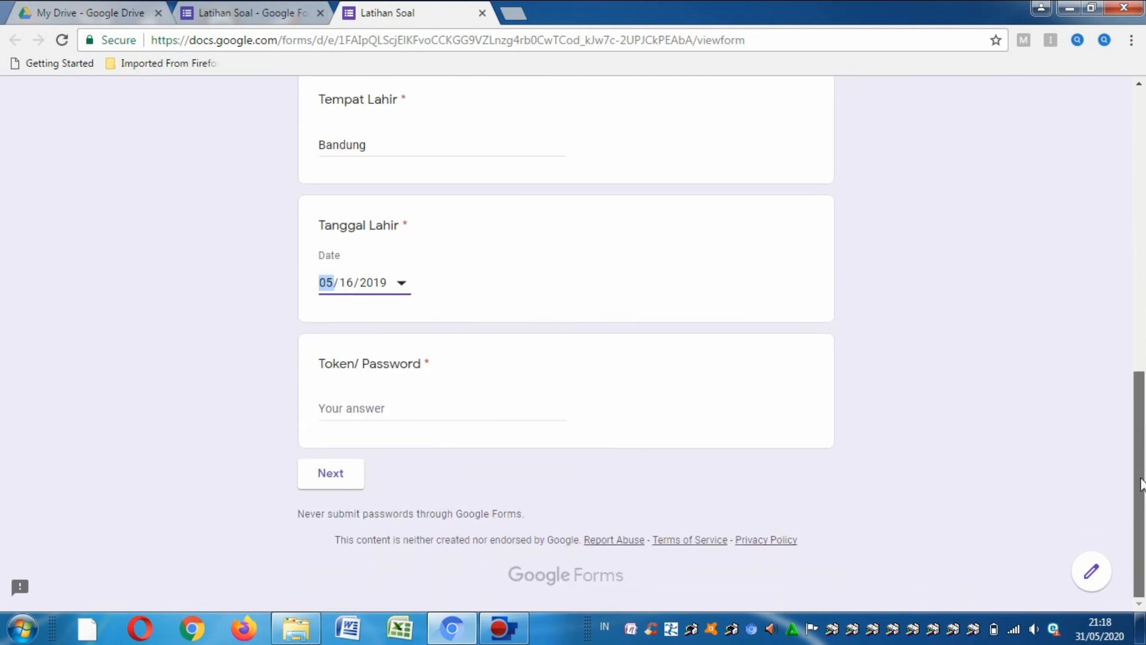
{"action": "left_click", "coordinate": [357, 405]}
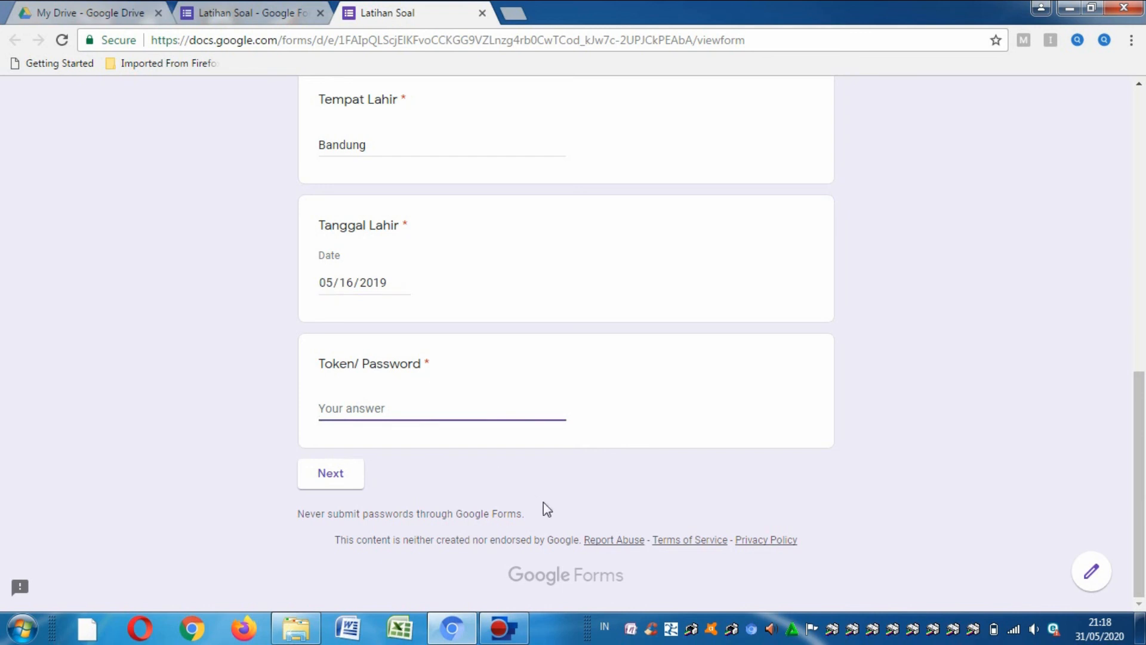
- Enter the partial token 'LATIHAN' to see the error, then add 'SOAL' and continue
{"action": "type", "text": "LATIHAN"}
{"action": "left_click", "coordinate": [341, 476]}
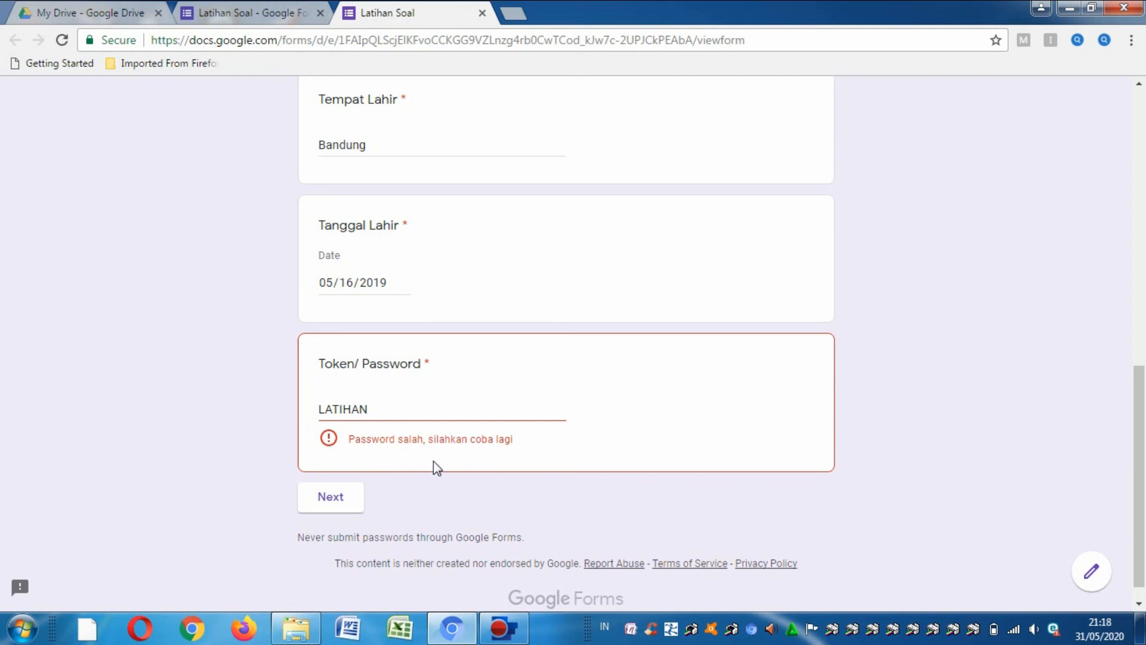
{"action": "left_click", "coordinate": [372, 409]}
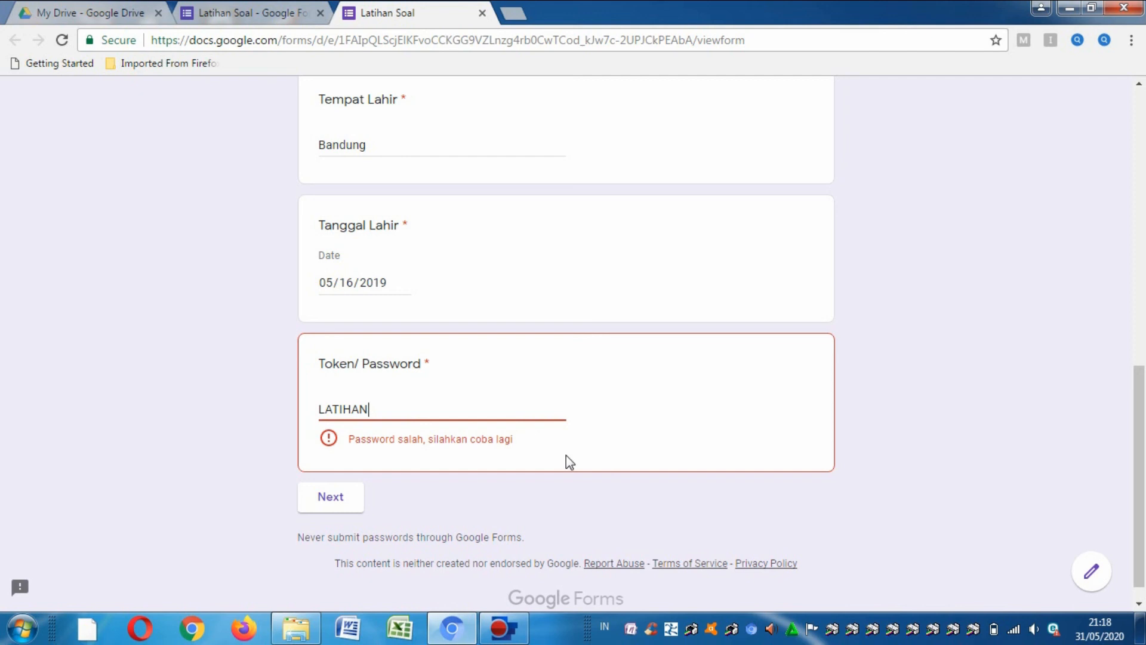
{"action": "type", "text": "SOAL"}
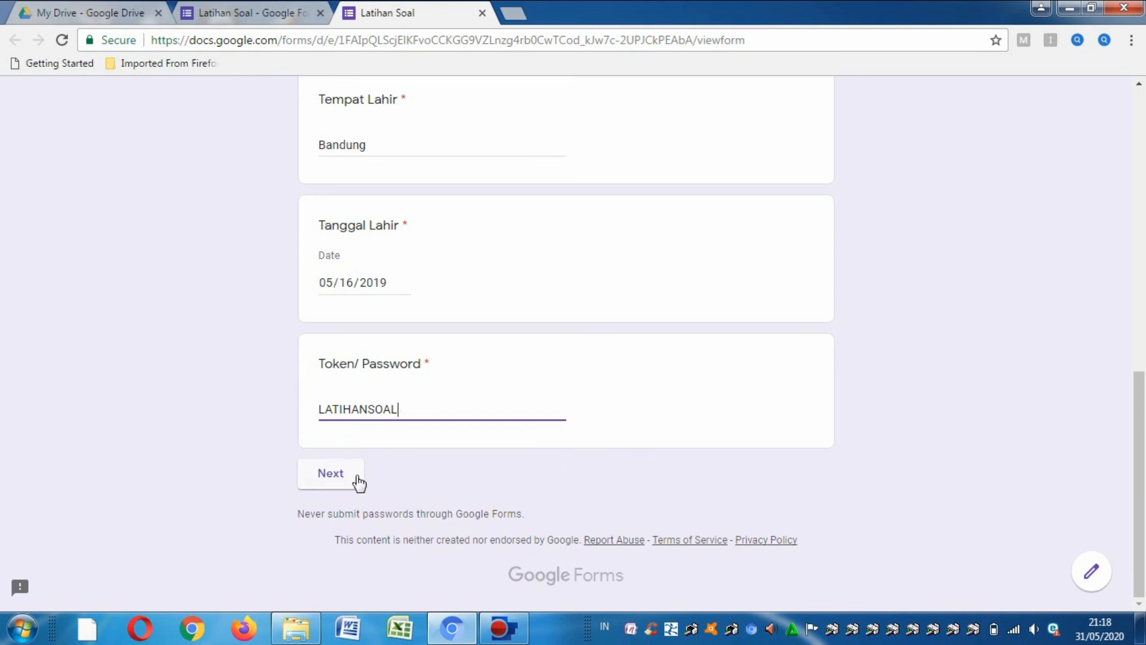
{"action": "left_click", "coordinate": [338, 486]}
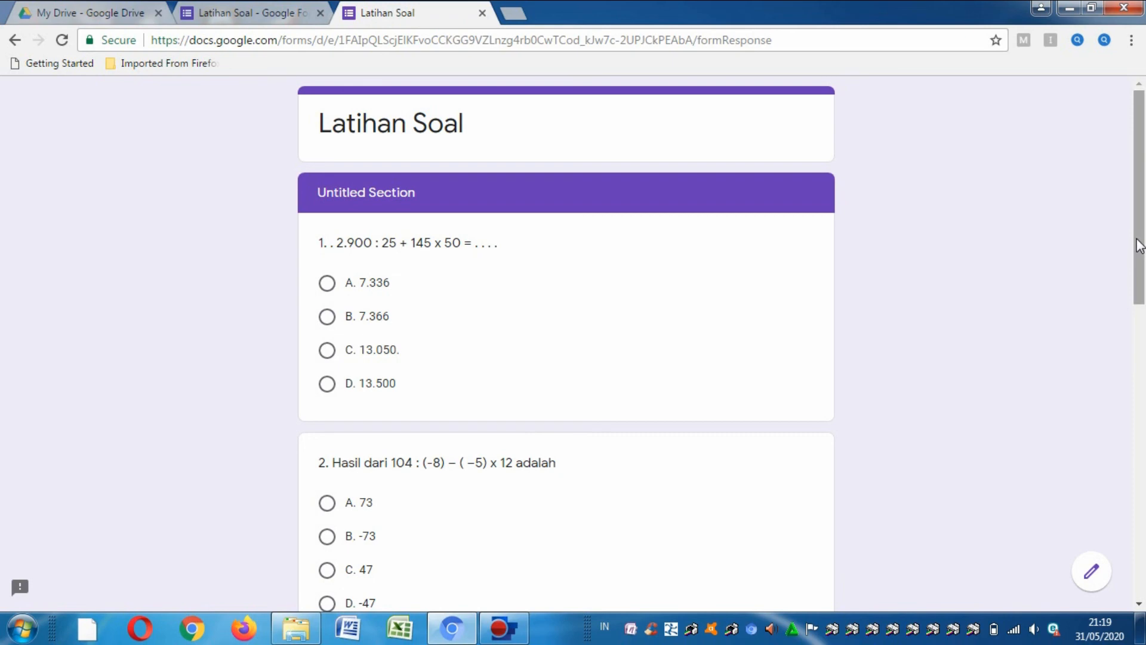
- Scroll through the Untitled Section to view math questions 1 and 2
{"action": "left_click_drag", "start_coordinate": [1140, 244], "coordinate": [1141, 133]}
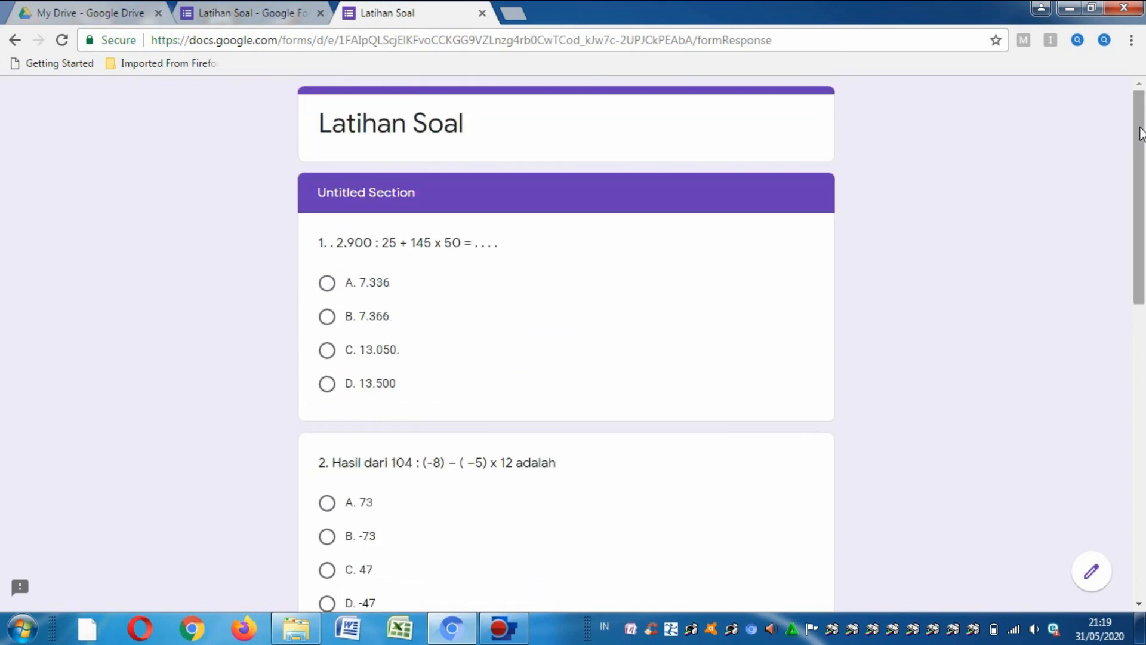